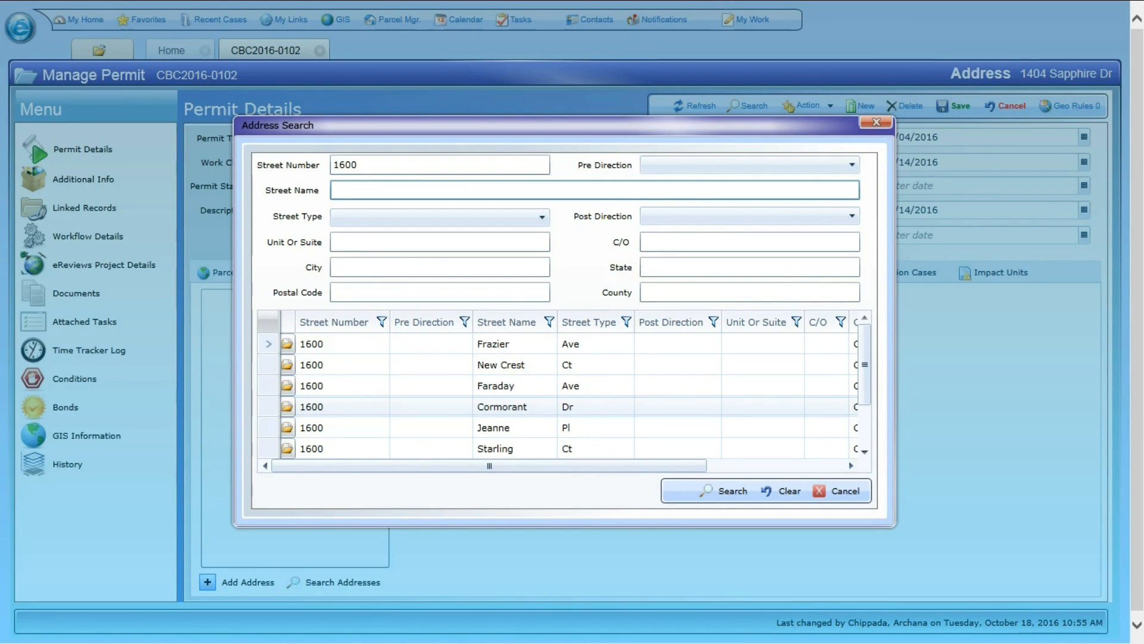
Add the fourth address result to the permit, then set the owner's first name to TRUST and last name to the assessor's full Name1.
click(287, 407)
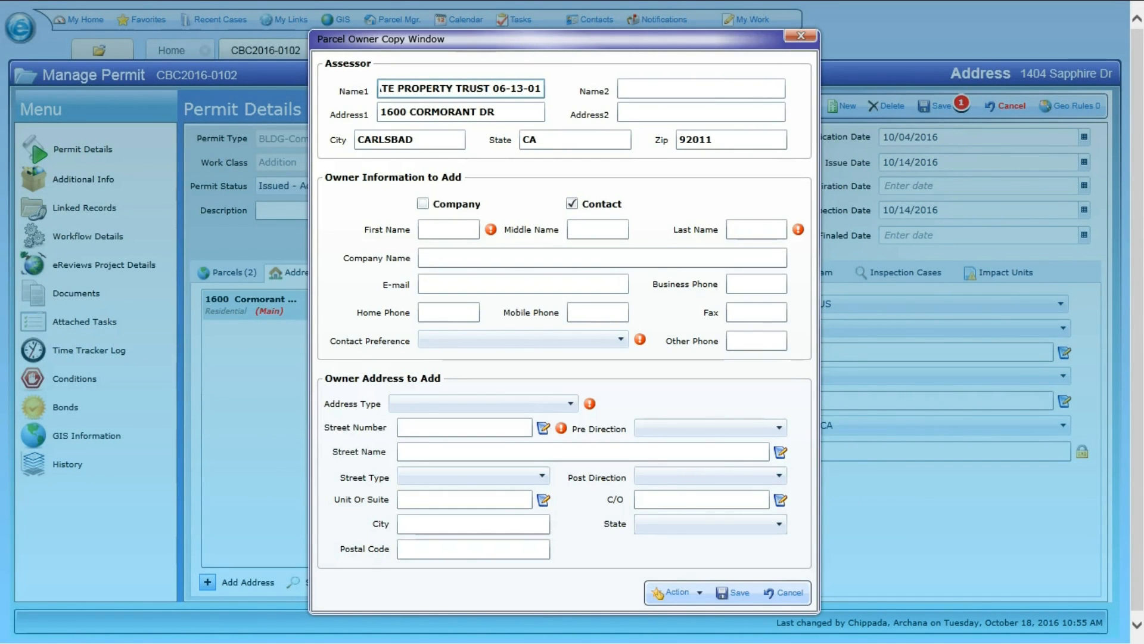
double_click(473, 88)
click(448, 229)
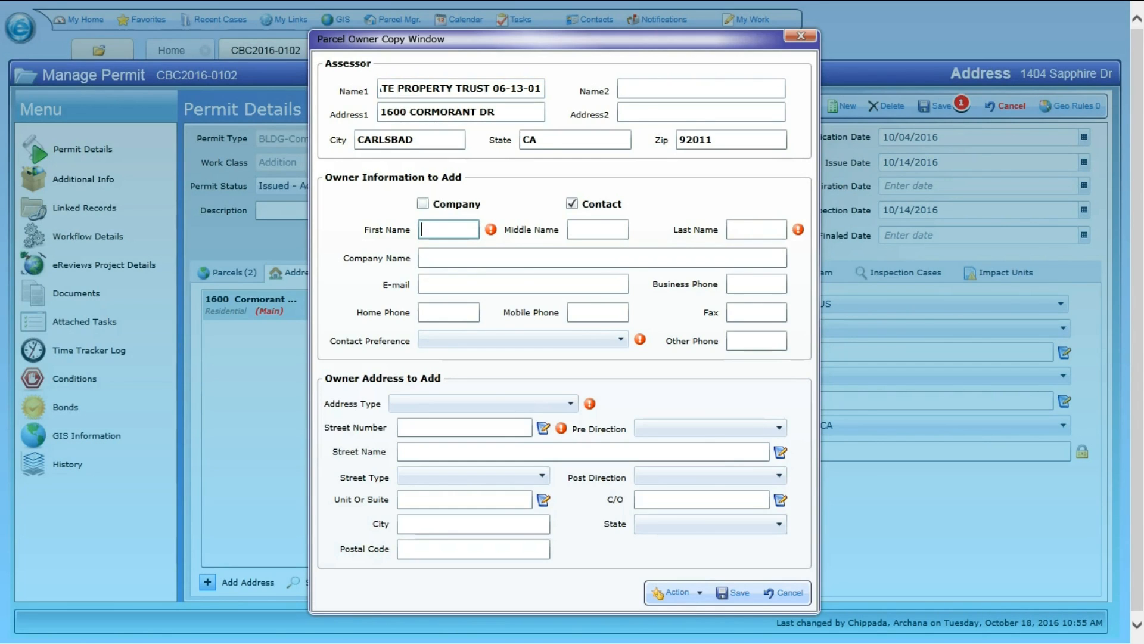
text(TRUST)
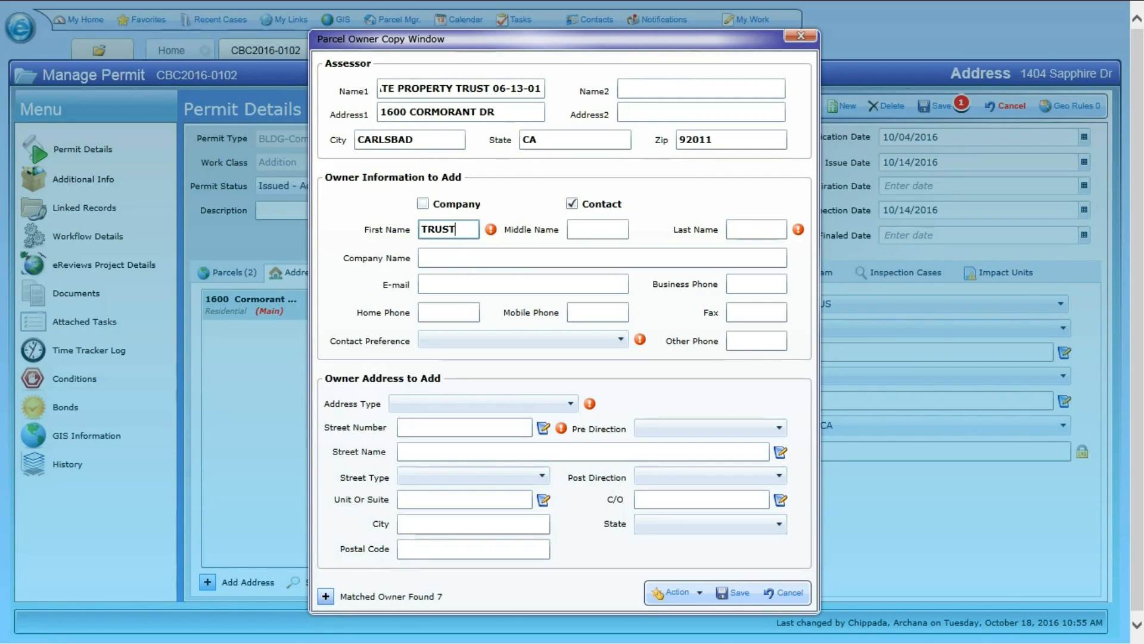
click(440, 89)
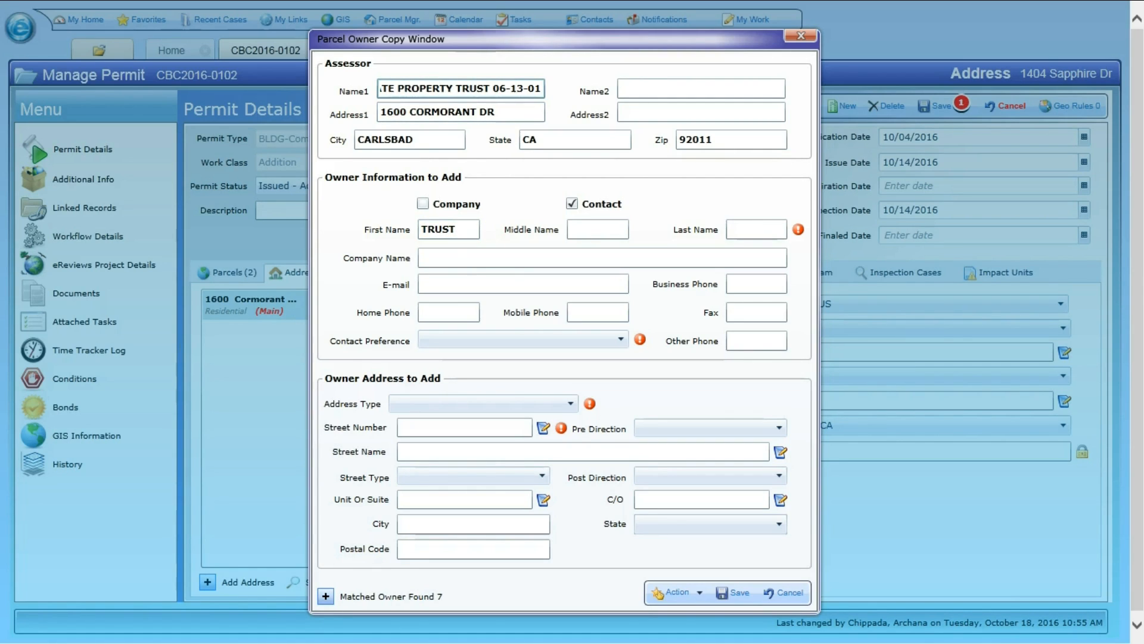
key(ctrl+a)
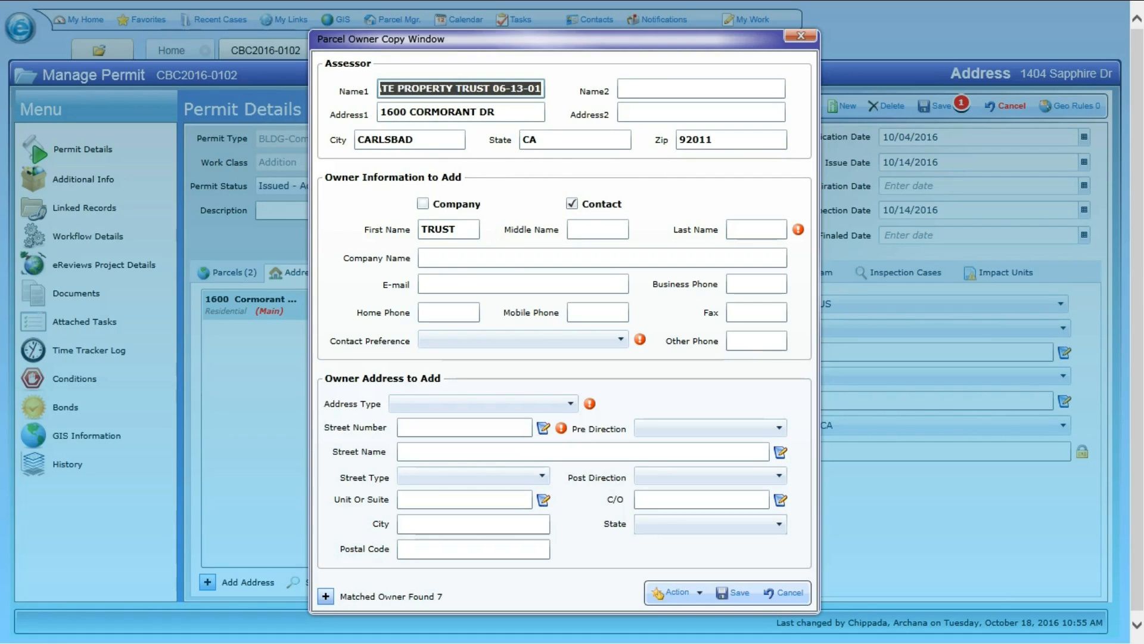
click(756, 229)
key(ctrl+v)
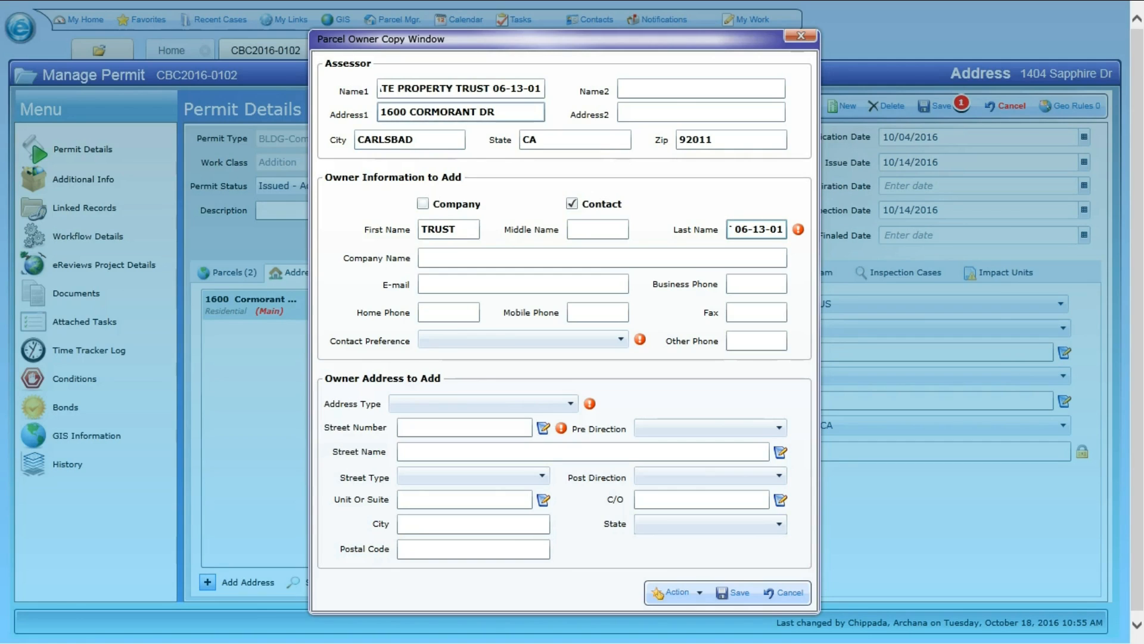
Fill the owner address with the street number and street name from the assessor's Address1, and set the street type to DR.
drag(408, 112, 380, 112)
key(ctrl+c)
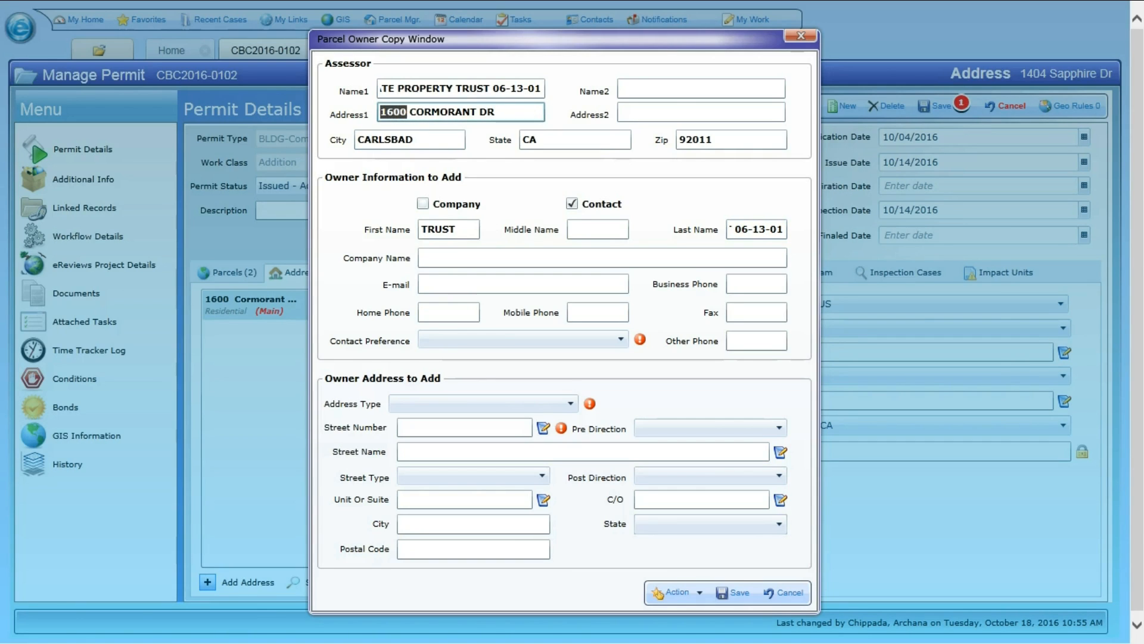
click(456, 427)
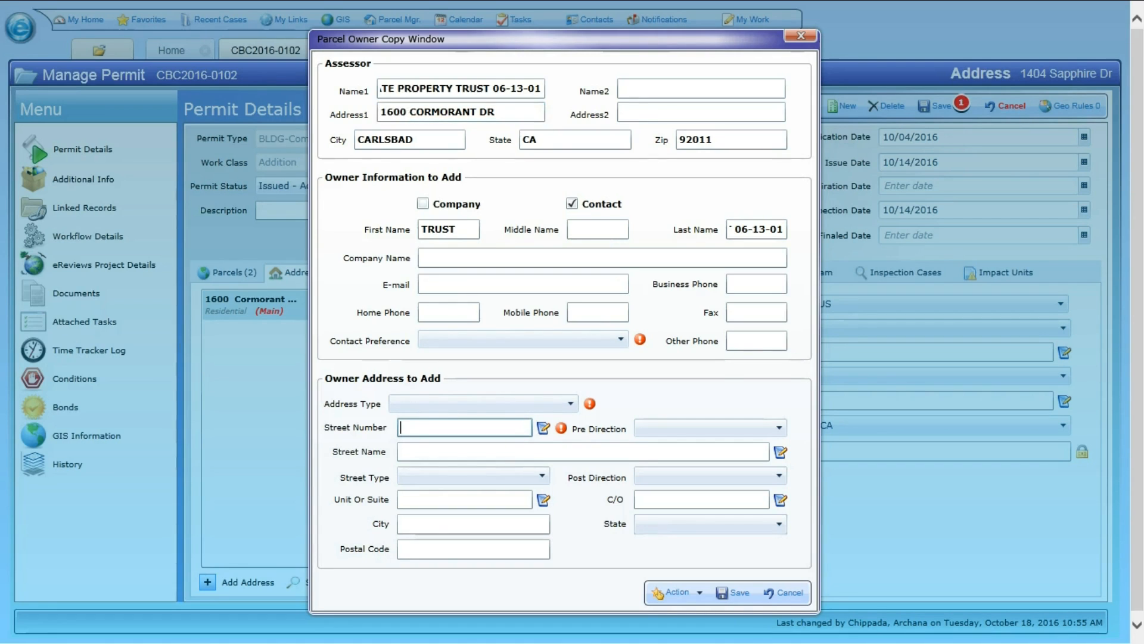
key(ctrl+v)
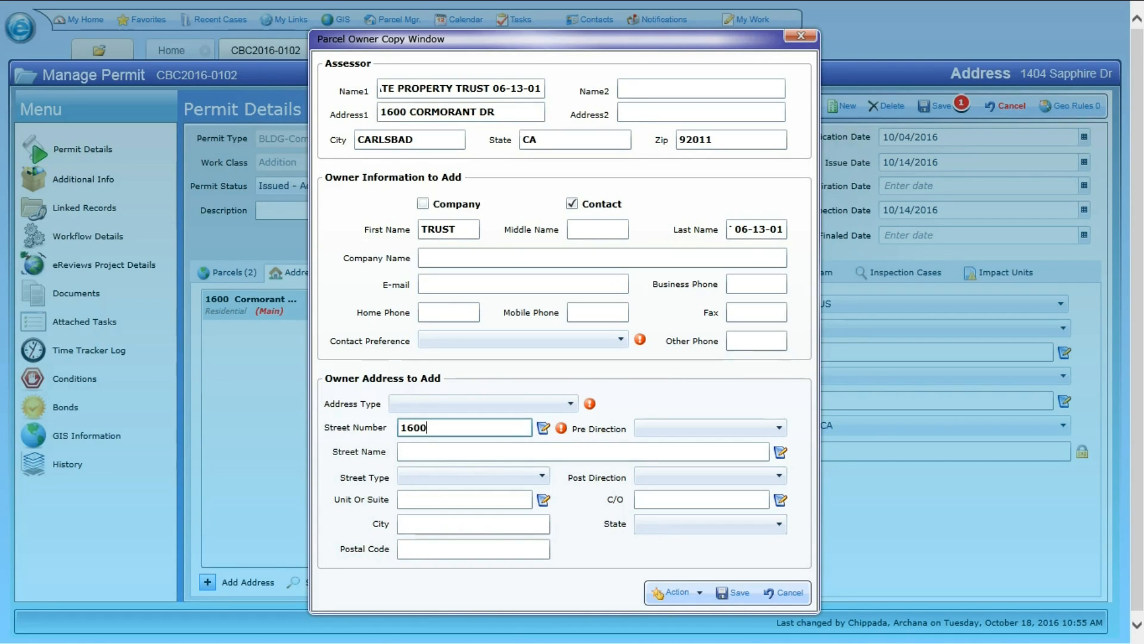
drag(409, 112, 477, 112)
key(ctrl+c)
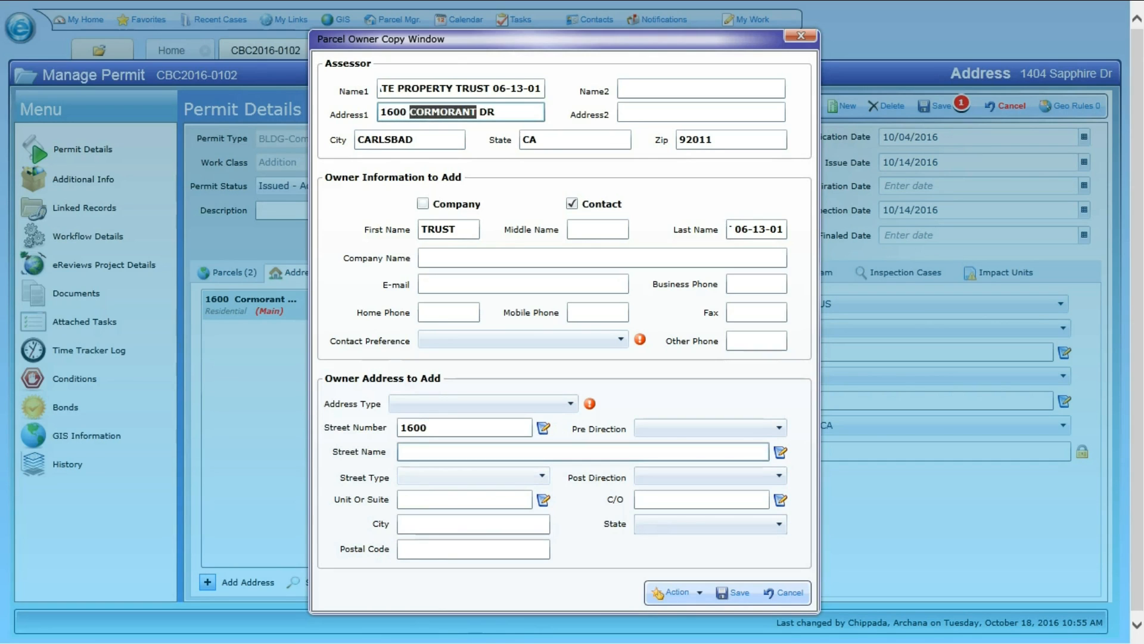
click(430, 451)
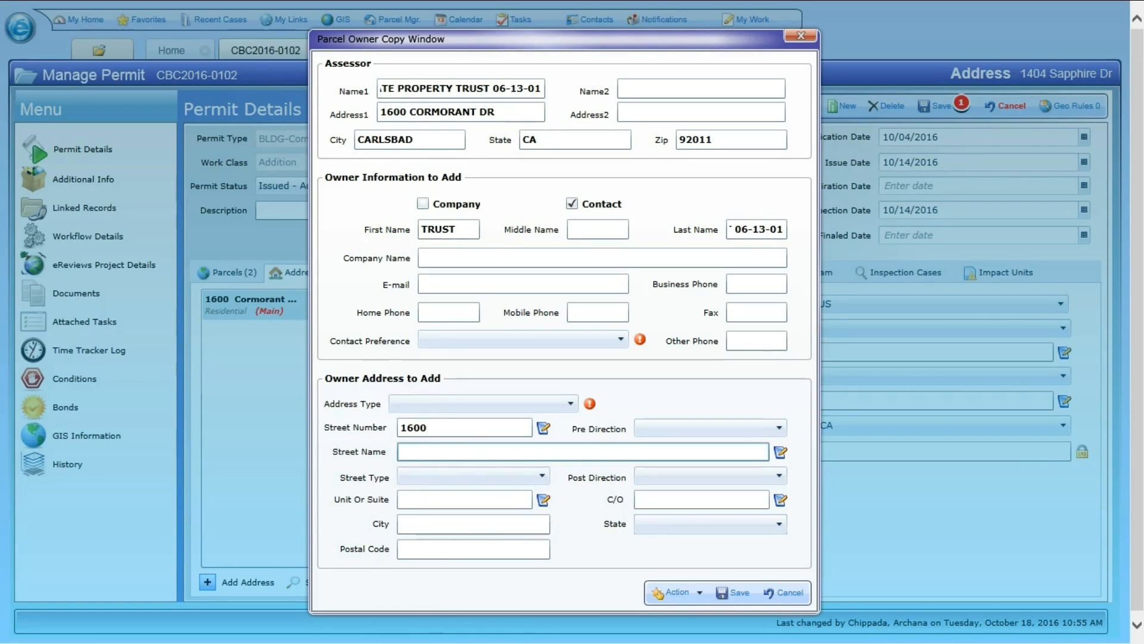
key(ctrl+v)
click(541, 476)
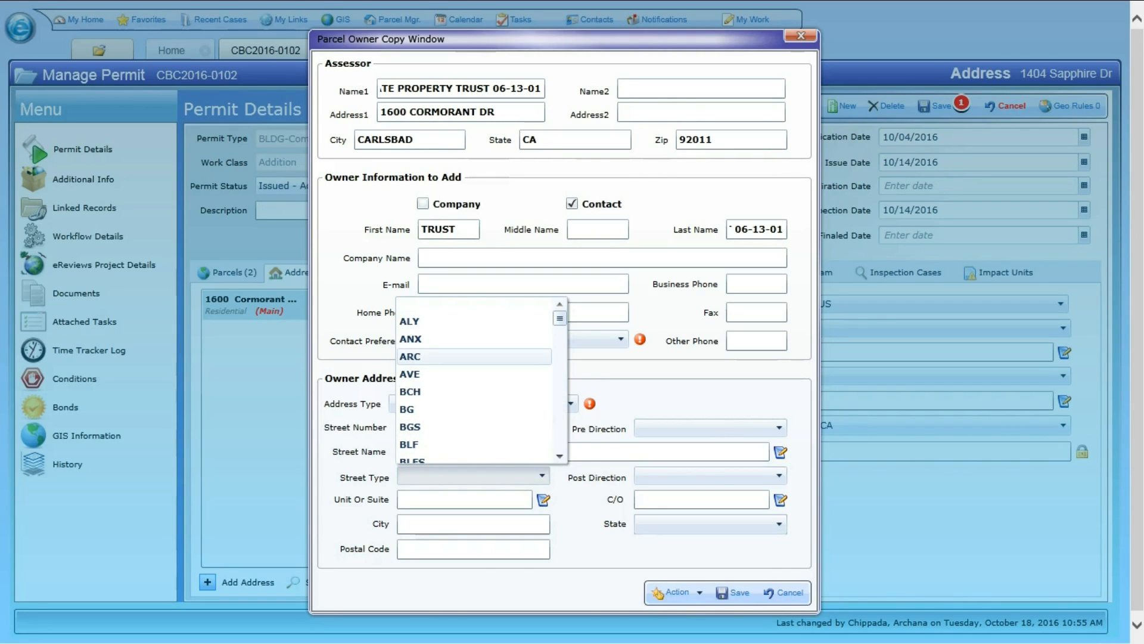
text(dr)
click(441, 454)
Complete the owner address with the assessor's city and postal code, and set the state to CA.
drag(415, 140, 356, 140)
key(ctrl+c)
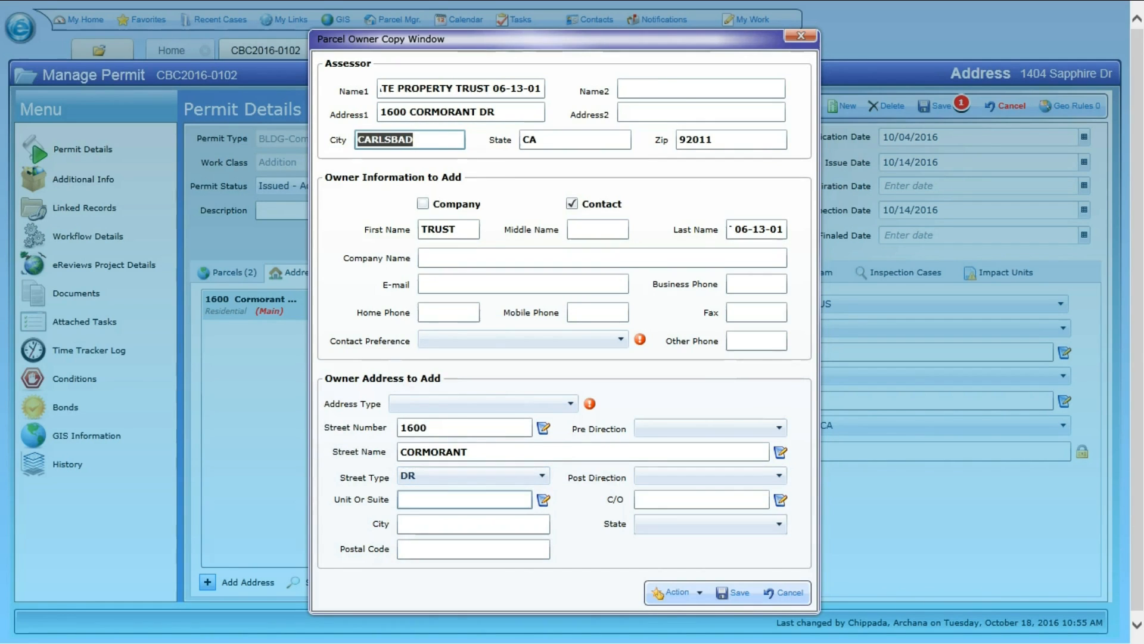
click(473, 524)
key(ctrl+v)
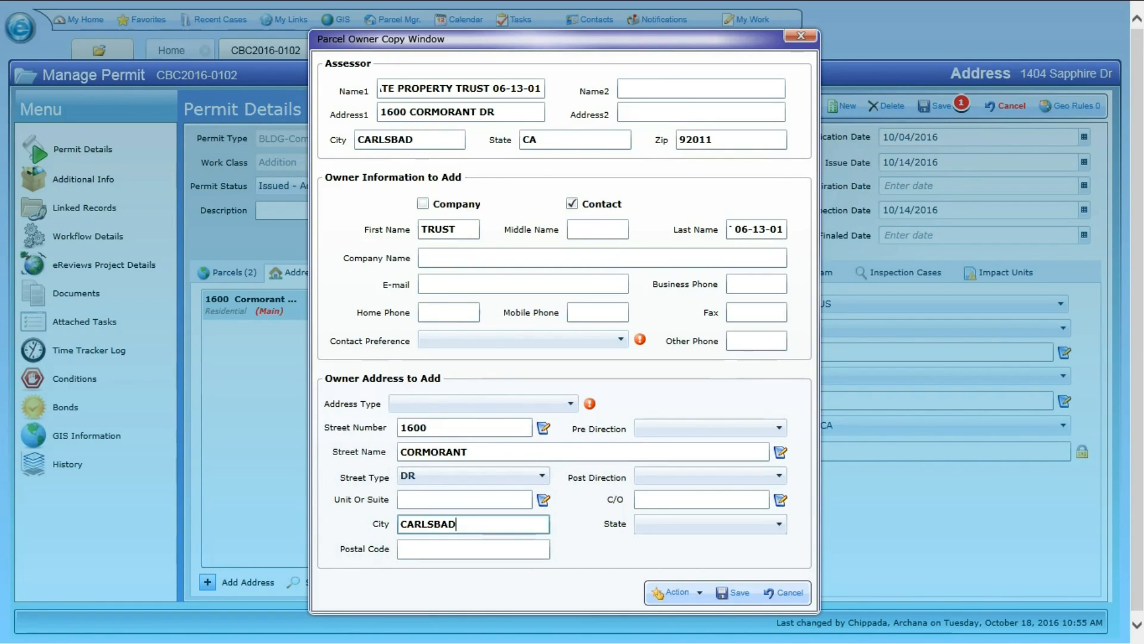
click(709, 524)
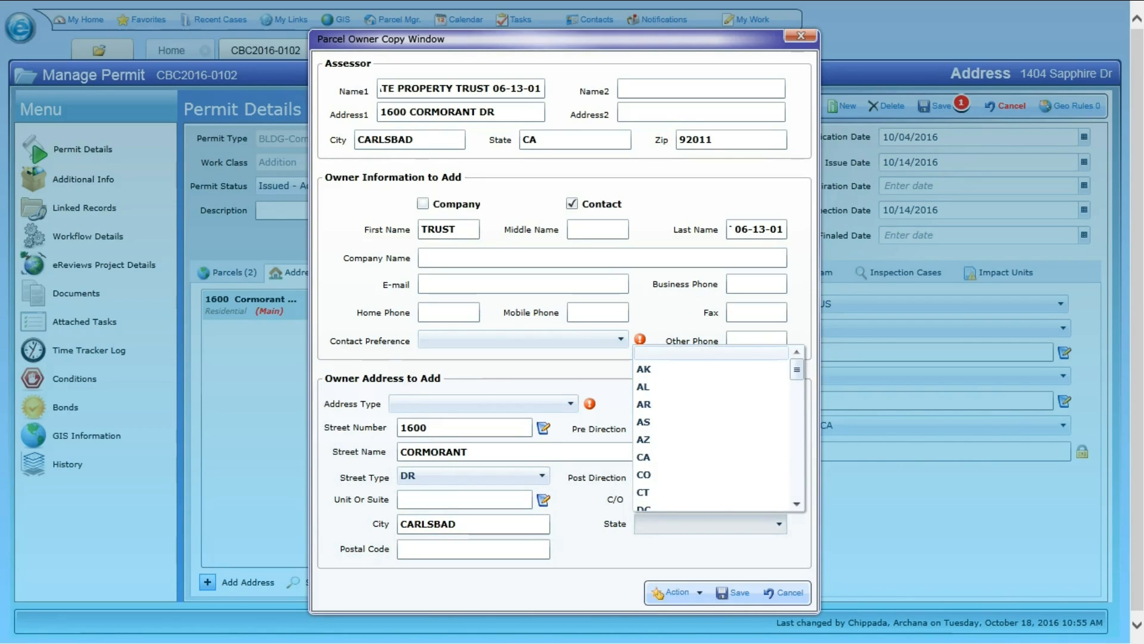
click(685, 457)
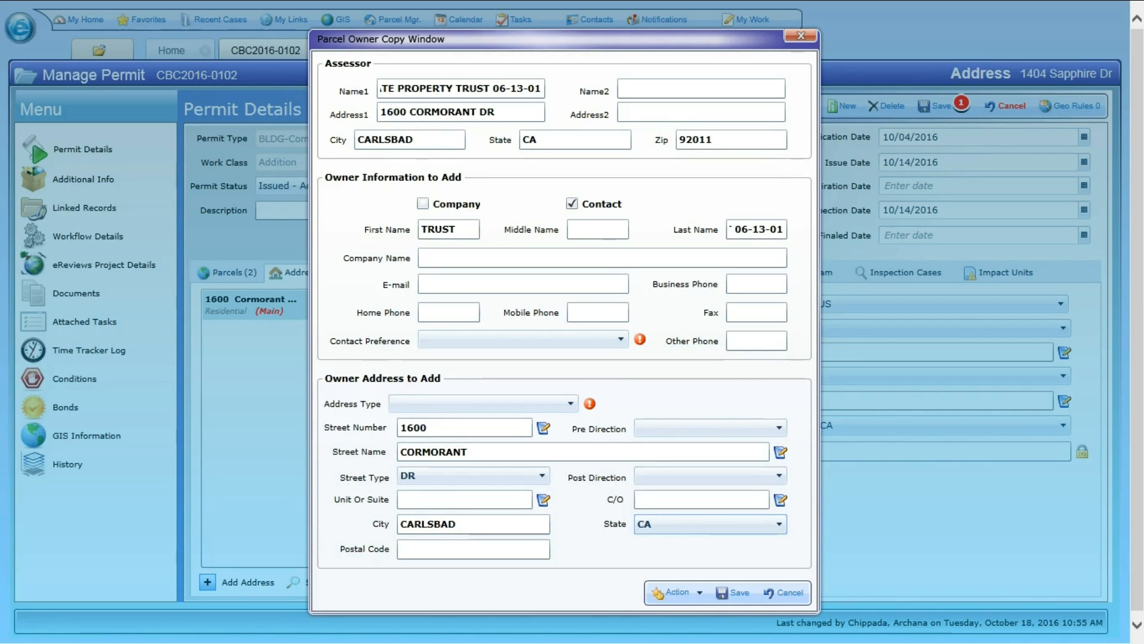
double_click(679, 139)
key(ctrl+c)
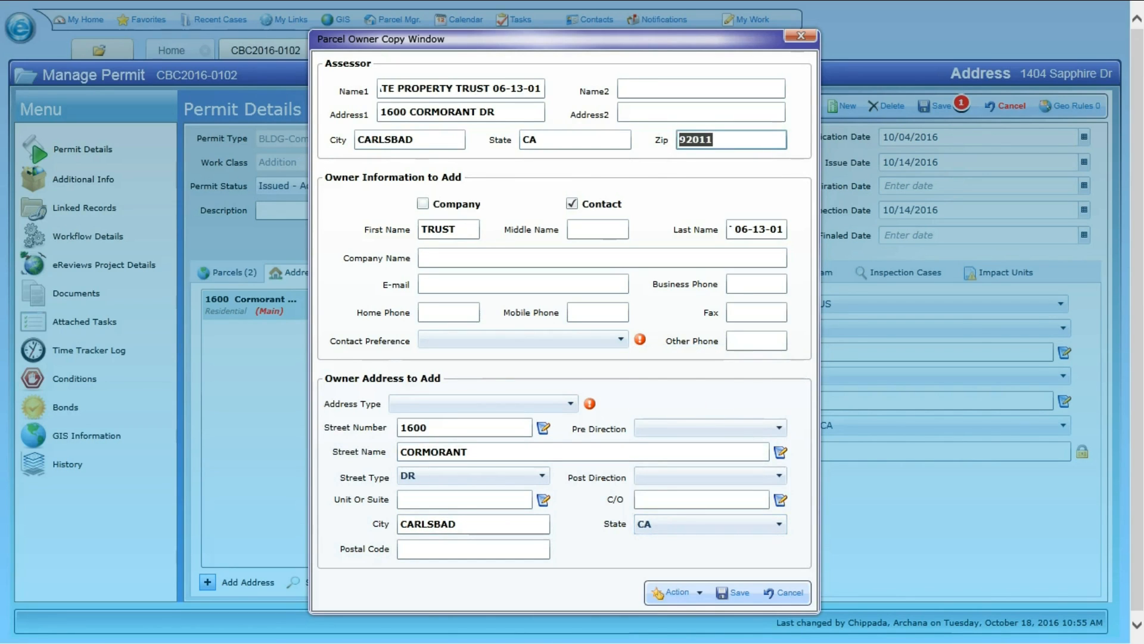
click(441, 549)
key(ctrl+v)
Set the contact preference to Address and the address type to Mailing, and save the owner record.
click(523, 340)
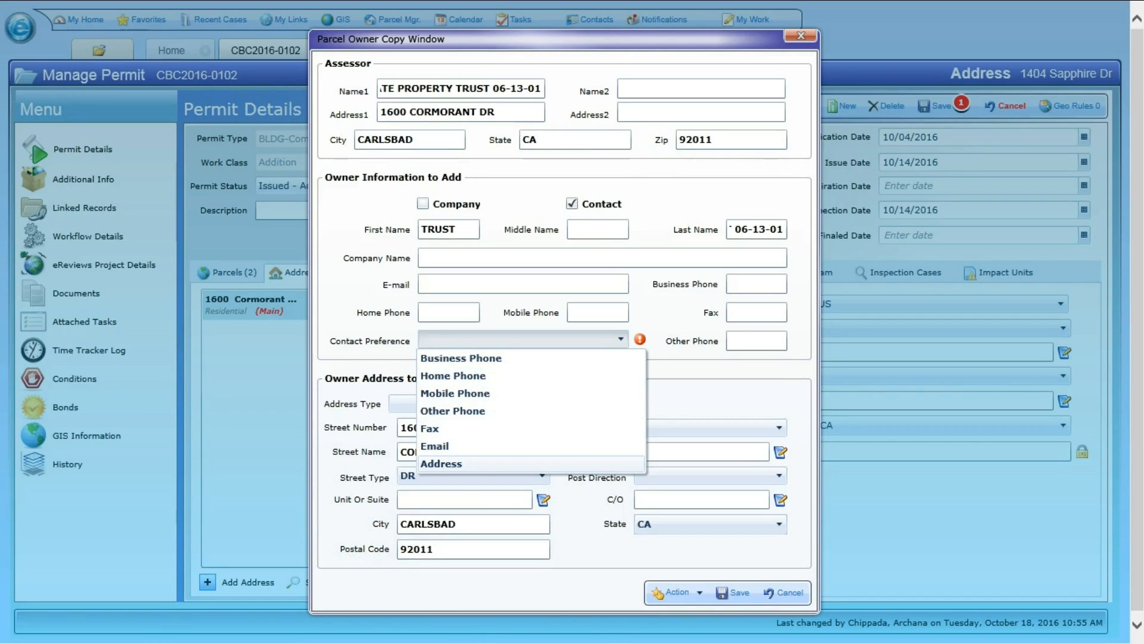
click(441, 463)
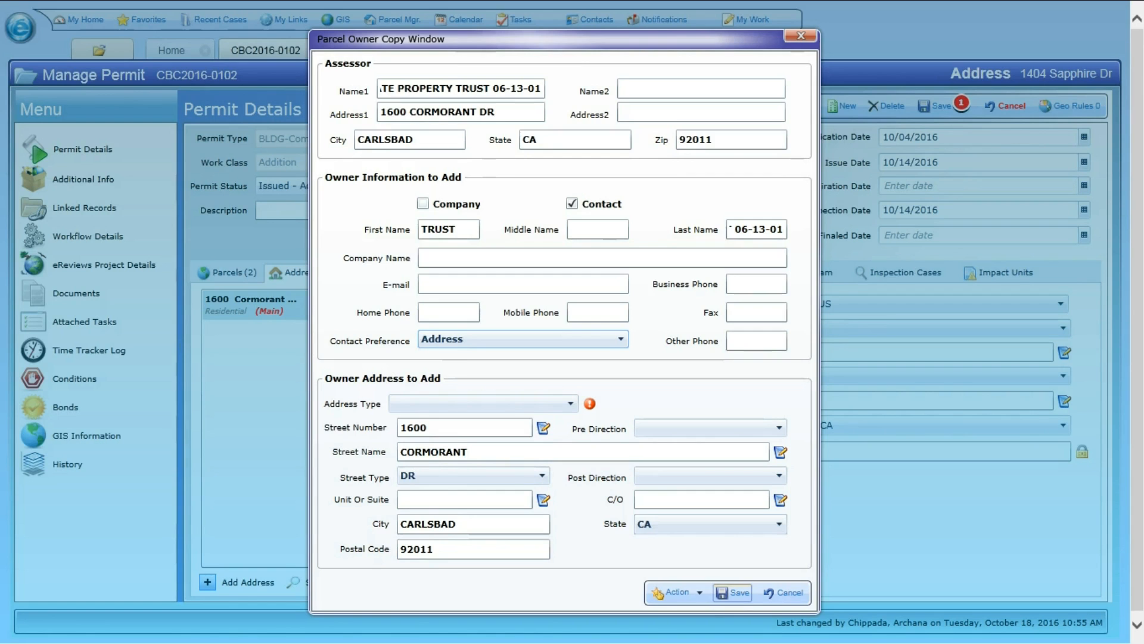
click(732, 593)
key(Return)
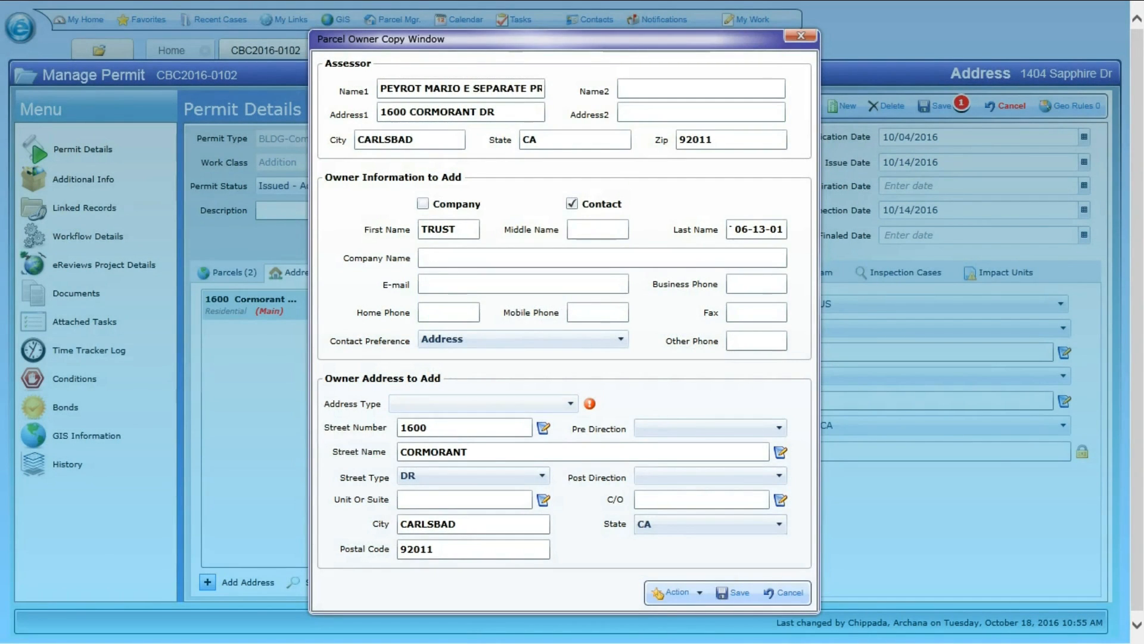
click(484, 403)
key(Up)
key(Up)
key(Return)
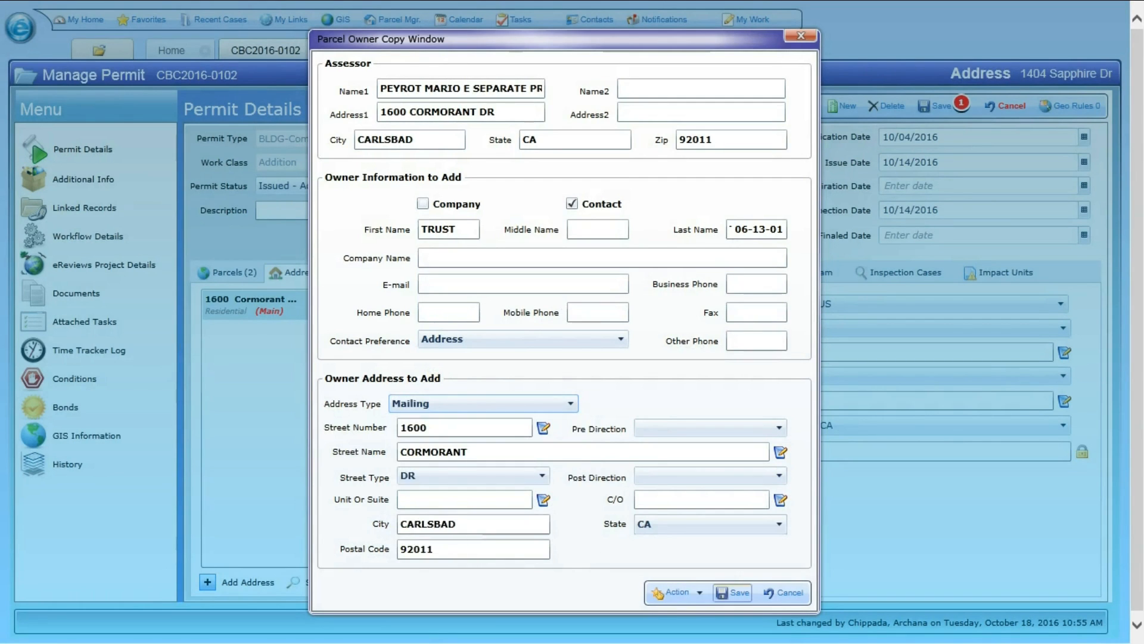
click(732, 593)
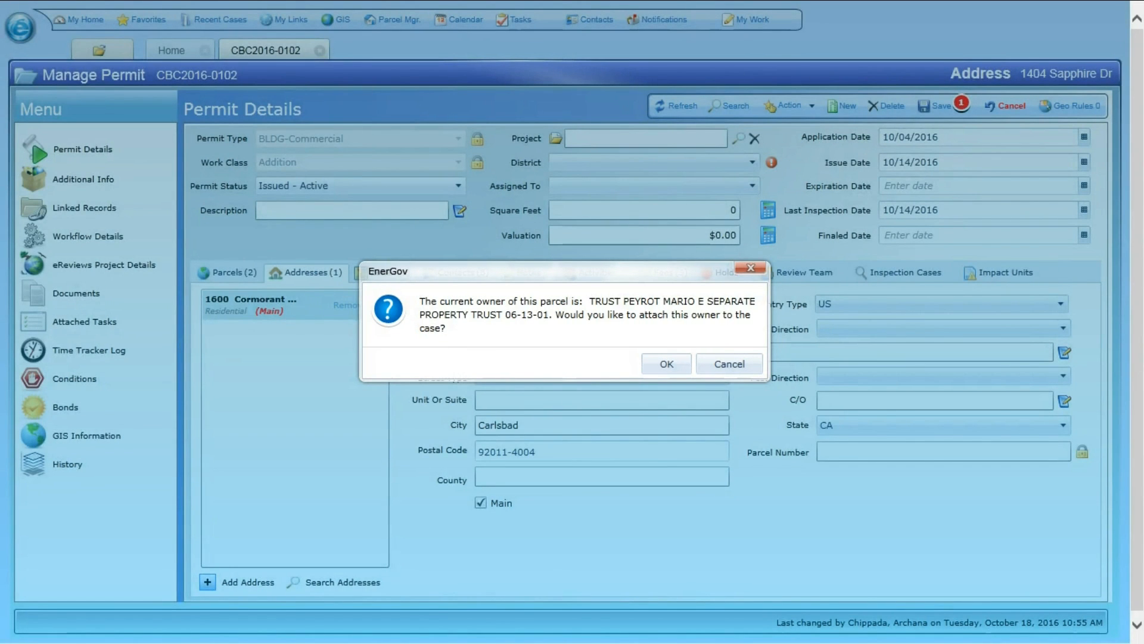
Decline attaching the owner to the case and remove the main address from the permit.
click(730, 364)
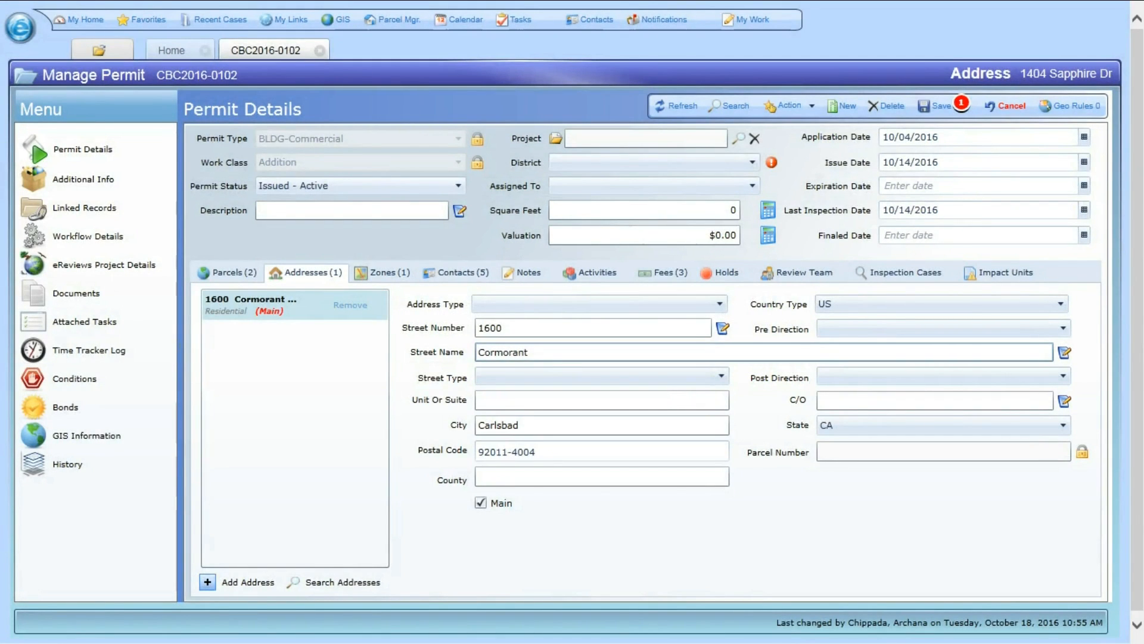
click(351, 305)
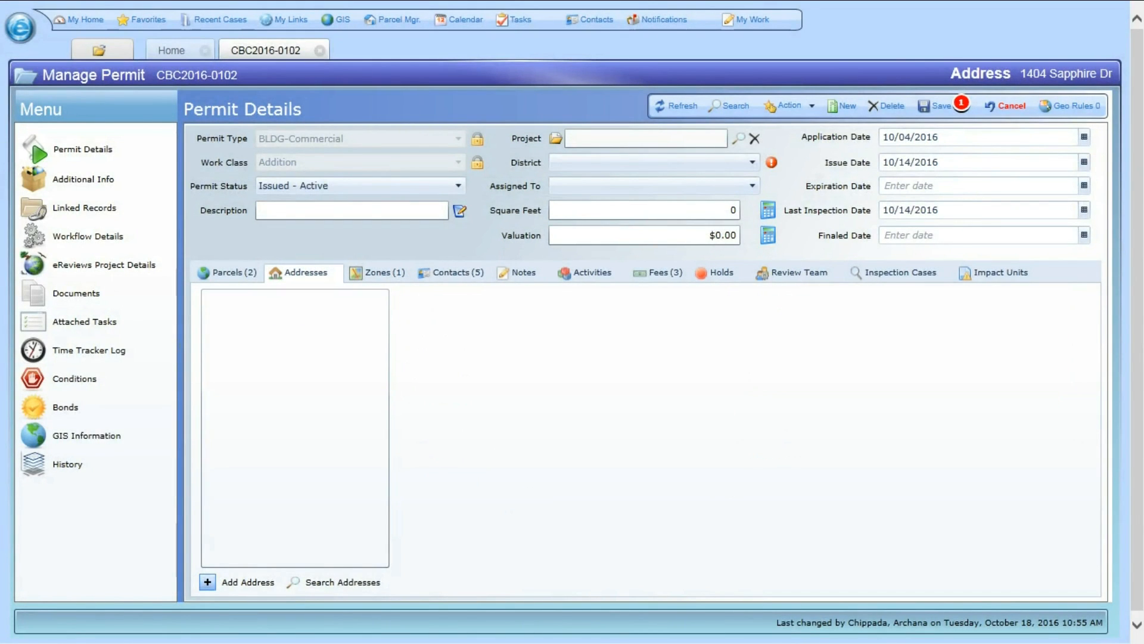
Search for another property by its street number and street name, and add the first result to the permit.
click(336, 582)
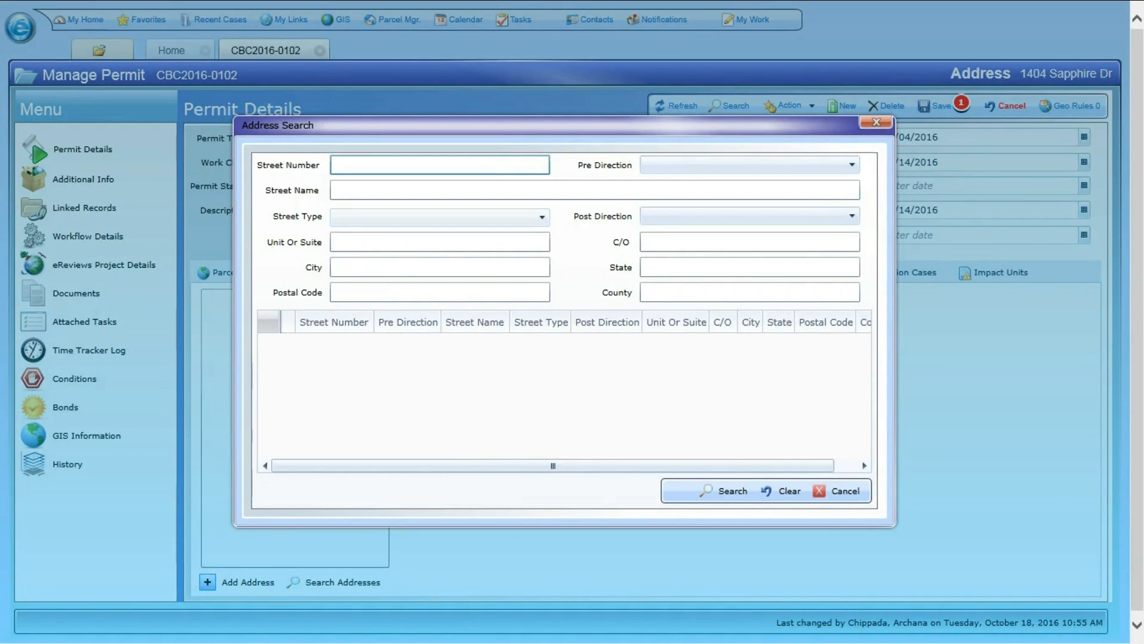
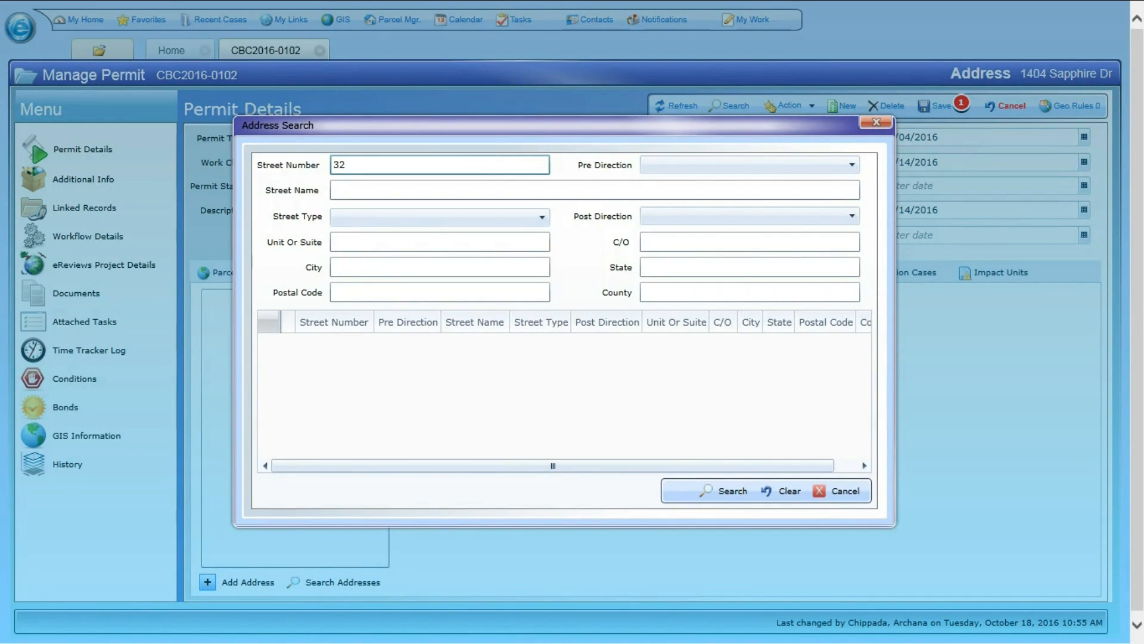
key(Tab)
key(Tab)
key(Return)
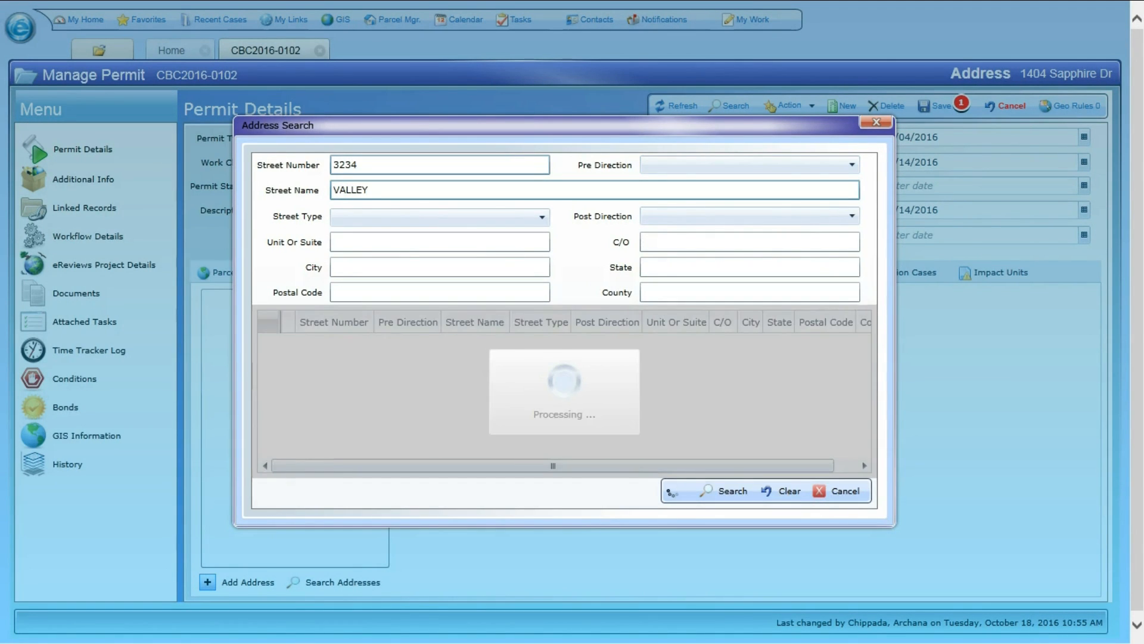
click(287, 343)
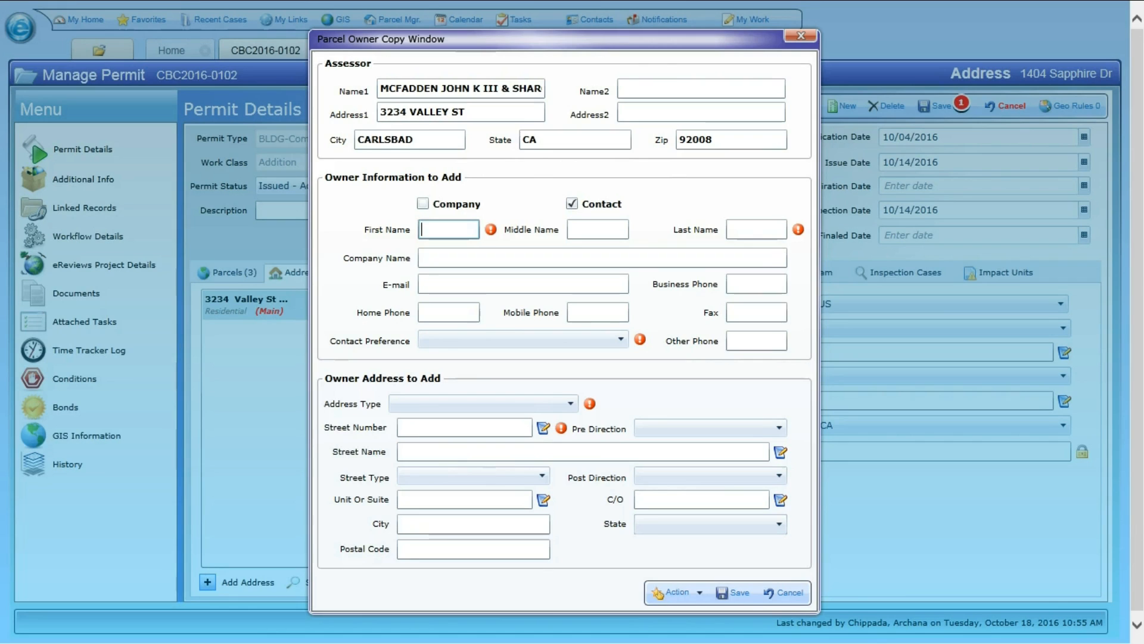
Set the owner's first name to COOWNER and copy the assessor's full Name1 into the last name.
text(COOWNER)
double_click(410, 89)
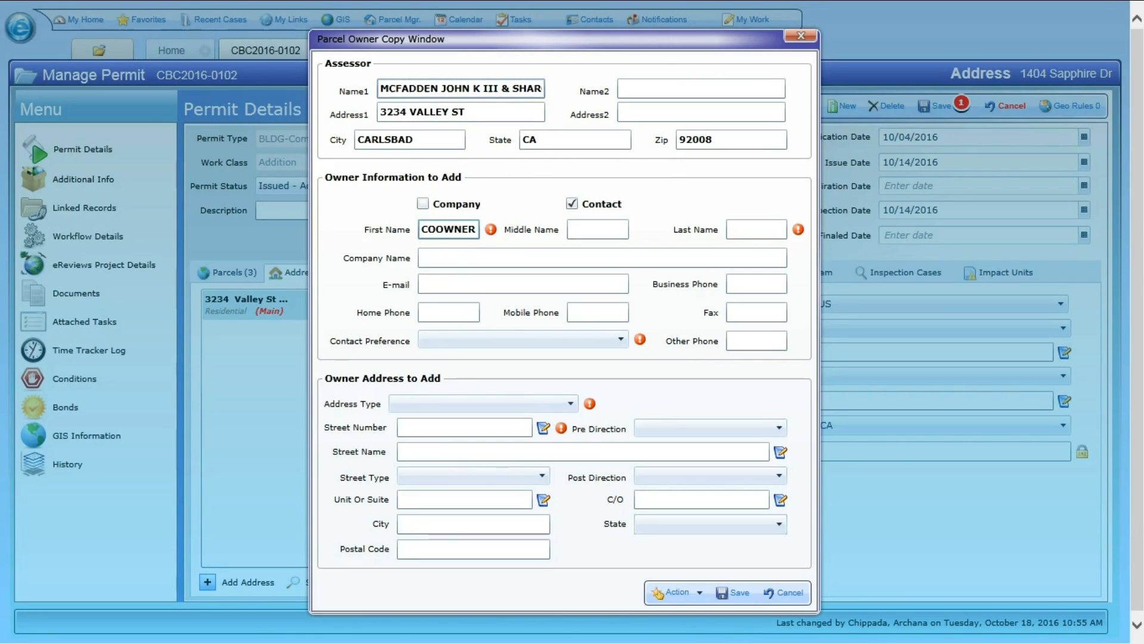
key(shift+End)
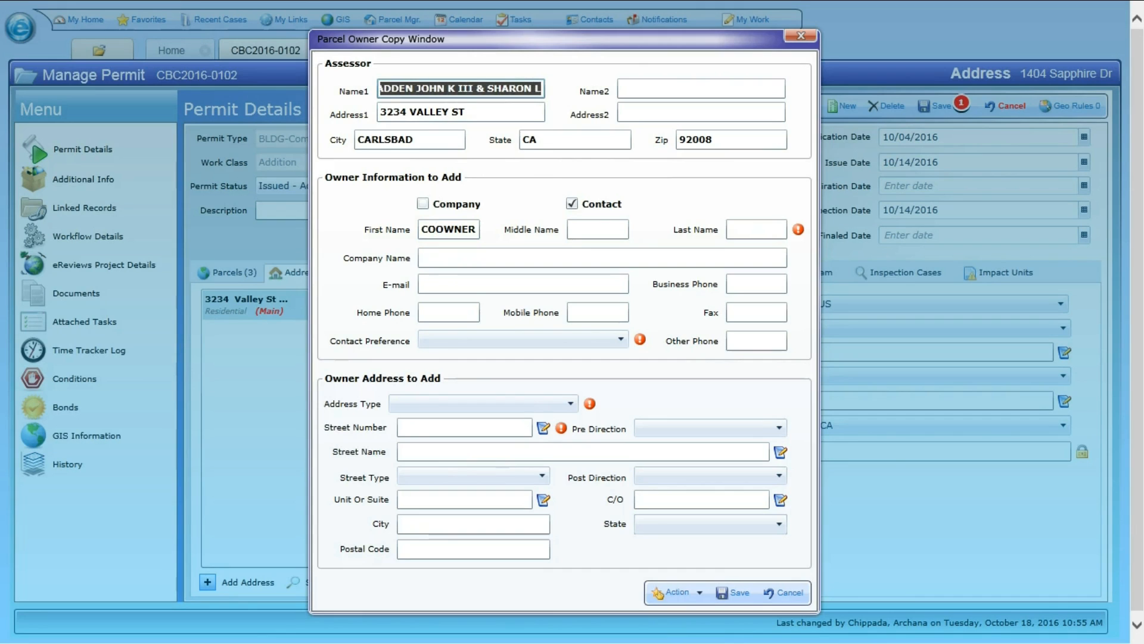
click(756, 230)
key(ctrl+v)
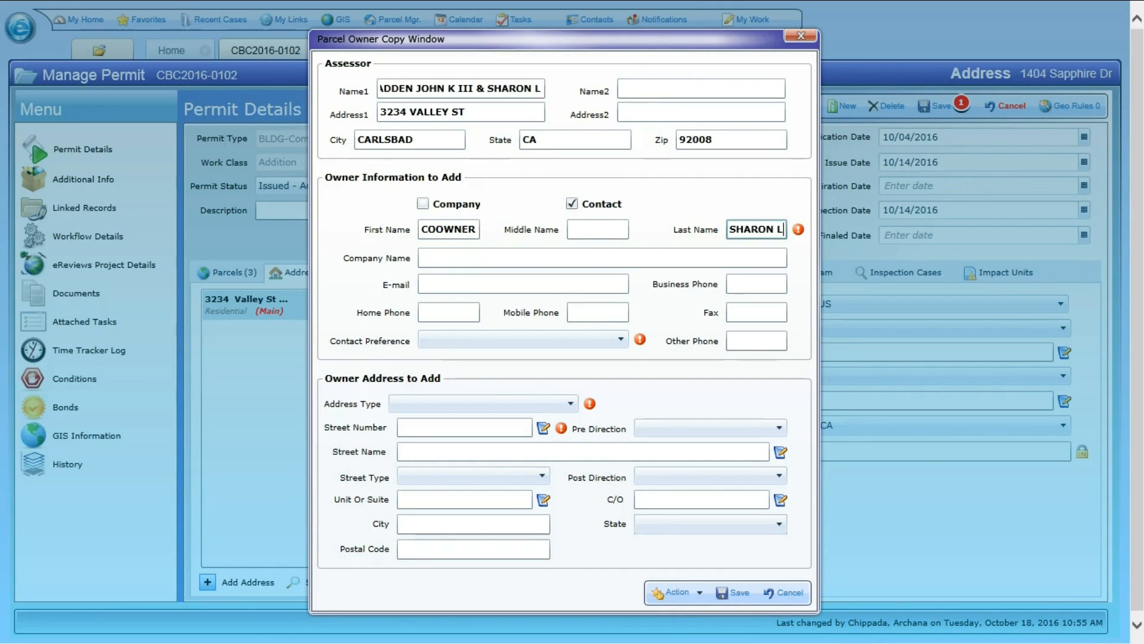
Enter the assessor's street number and street name in the owner address, and set the street type to ST.
double_click(395, 112)
key(ctrl+c)
click(465, 427)
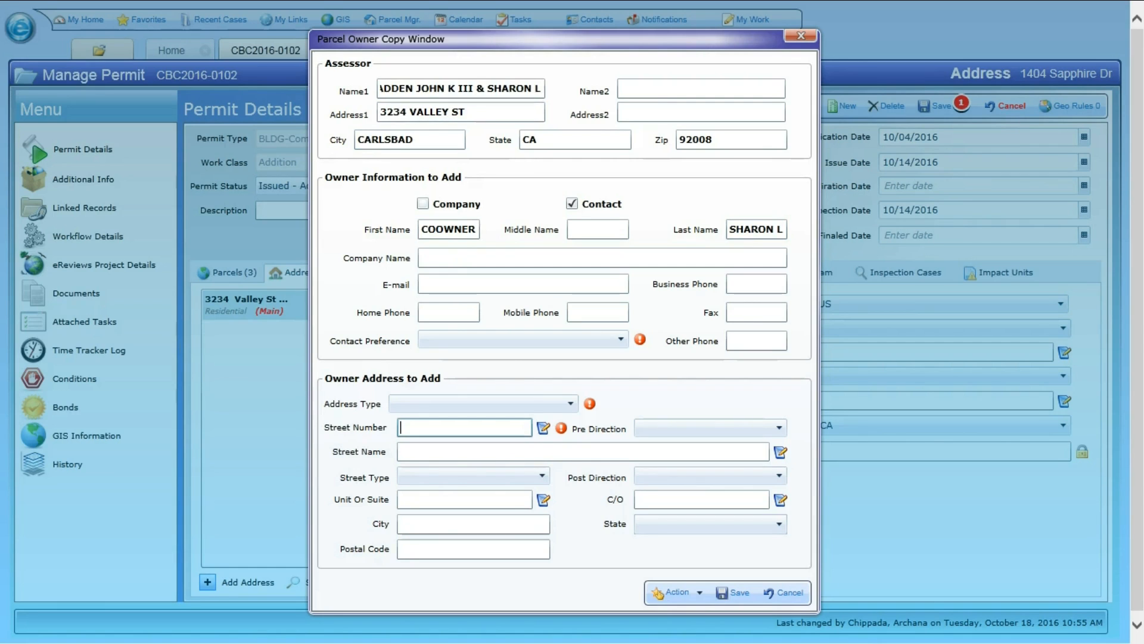
key(ctrl+v)
click(465, 452)
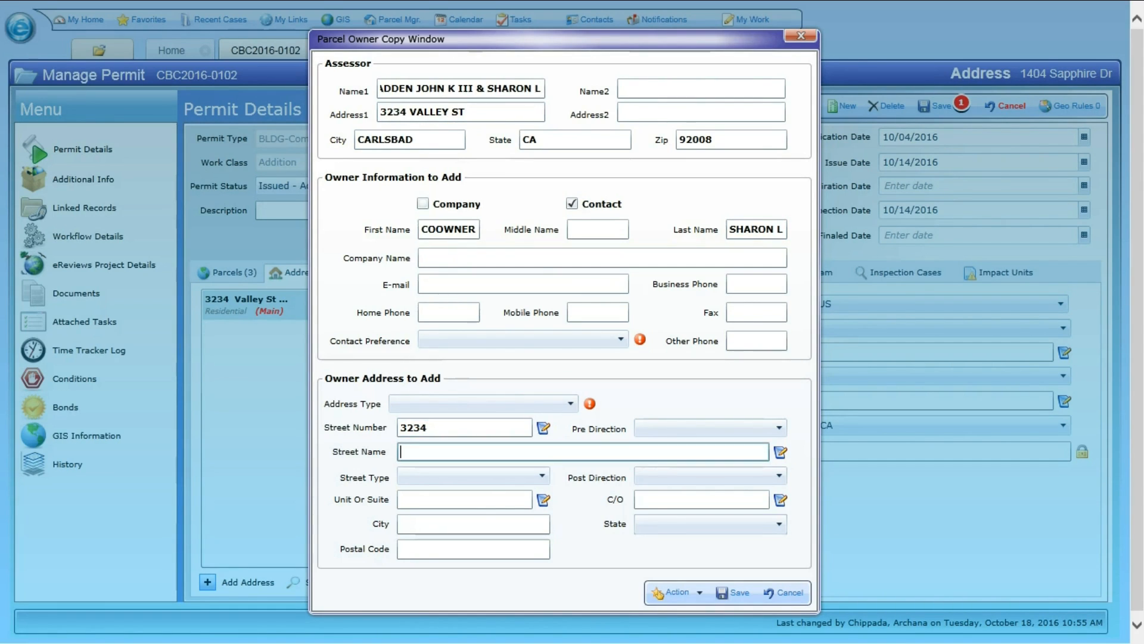
text(VALLEY)
click(473, 476)
text(st)
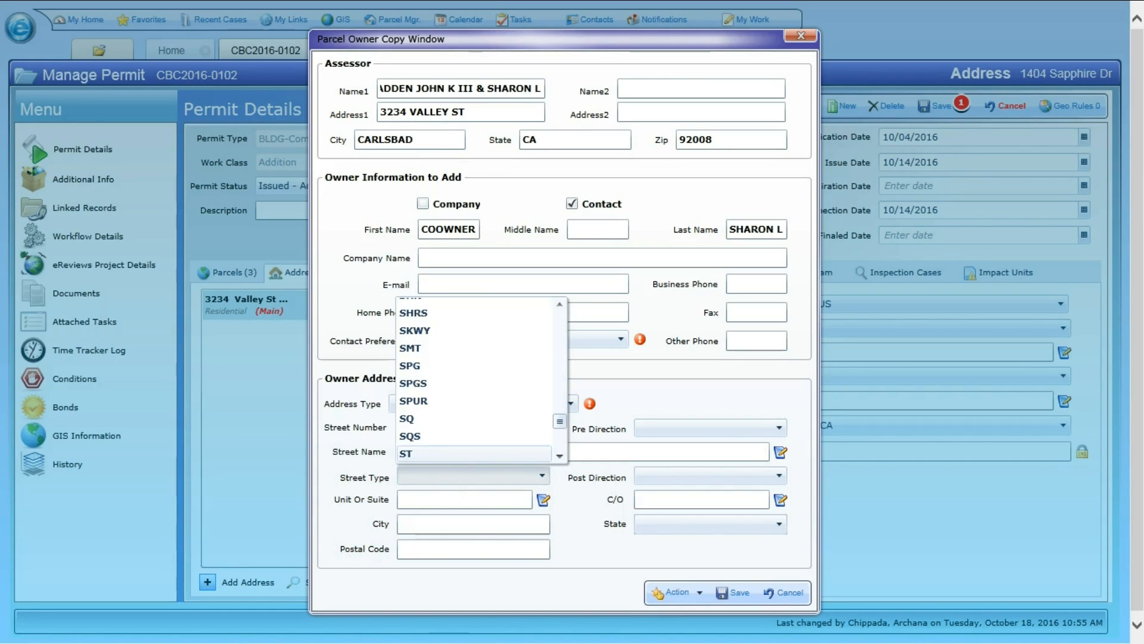
key(Return)
Fill in the owner address's city and state to match the assessor's data.
key(Tab)
key(Tab)
key(Tab)
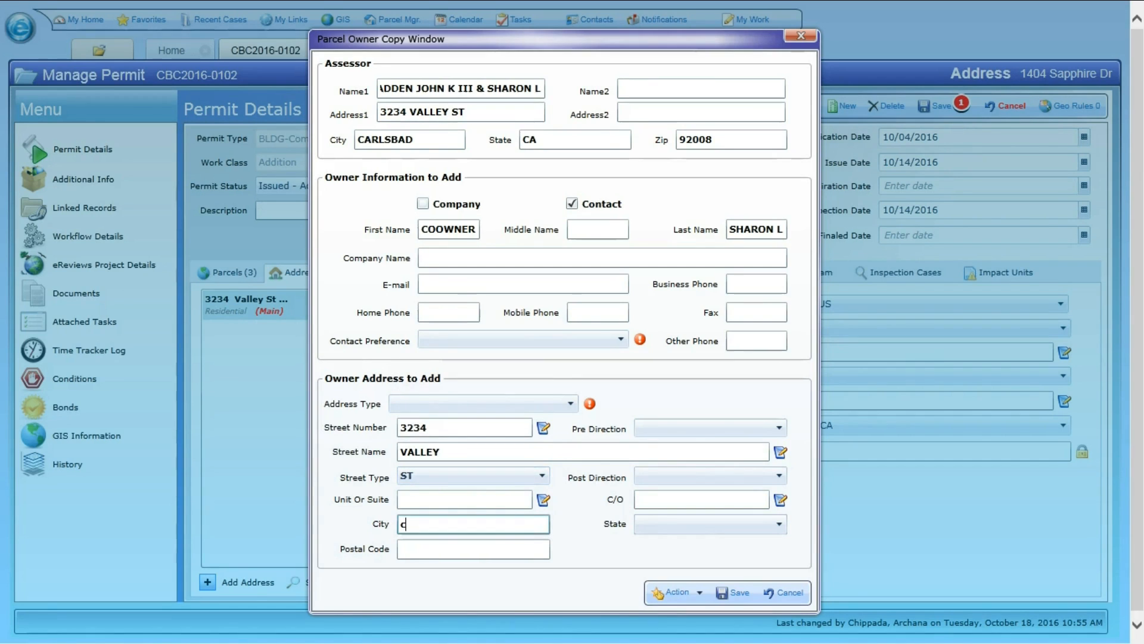
text(CR)
key(BackSpace)
text(ARLSBAD)
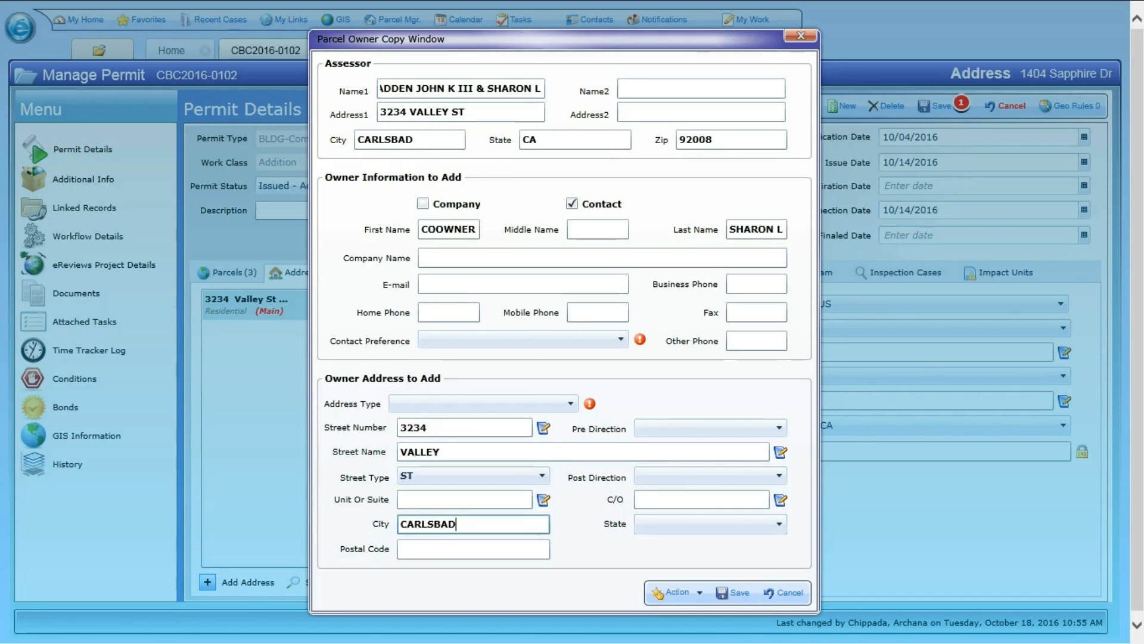
key(Tab)
key(alt+Down)
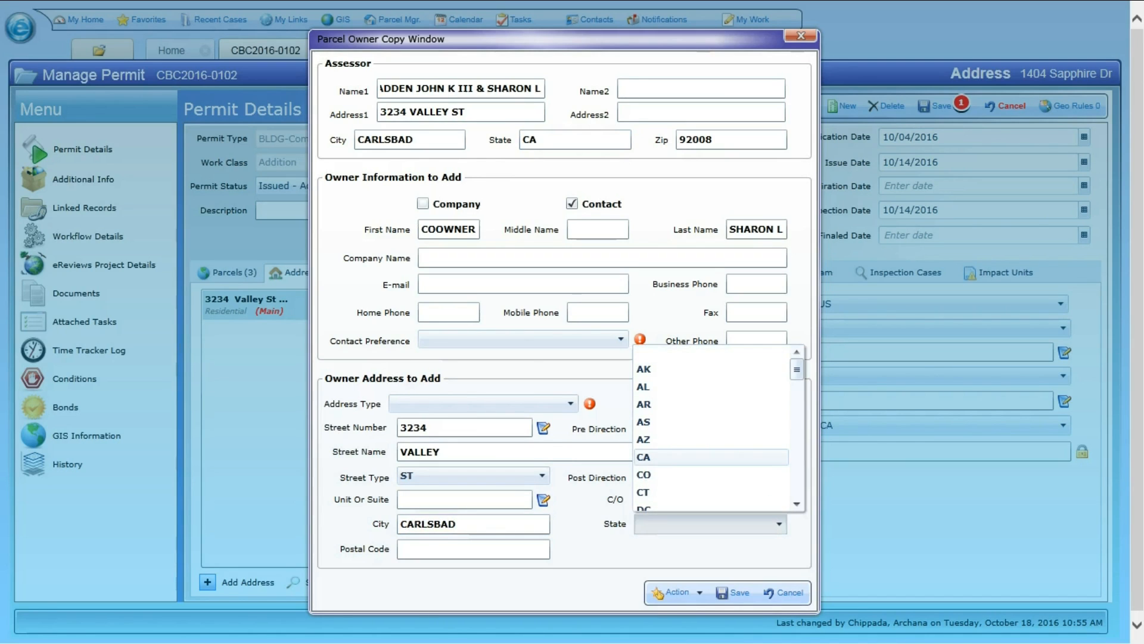
click(644, 457)
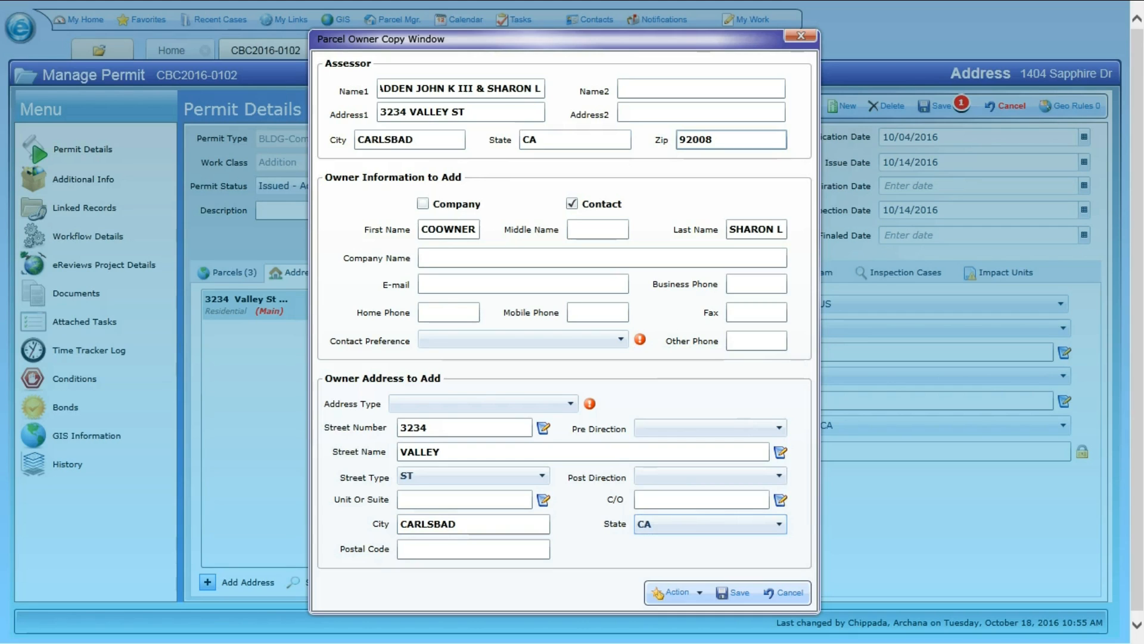
Copy the assessor's zip code into the owner address's postal code.
mouse_move(715, 140)
mouse_down()
mouse_move(678, 140)
mouse_move(715, 141)
mouse_up()
key(ctrl+c)
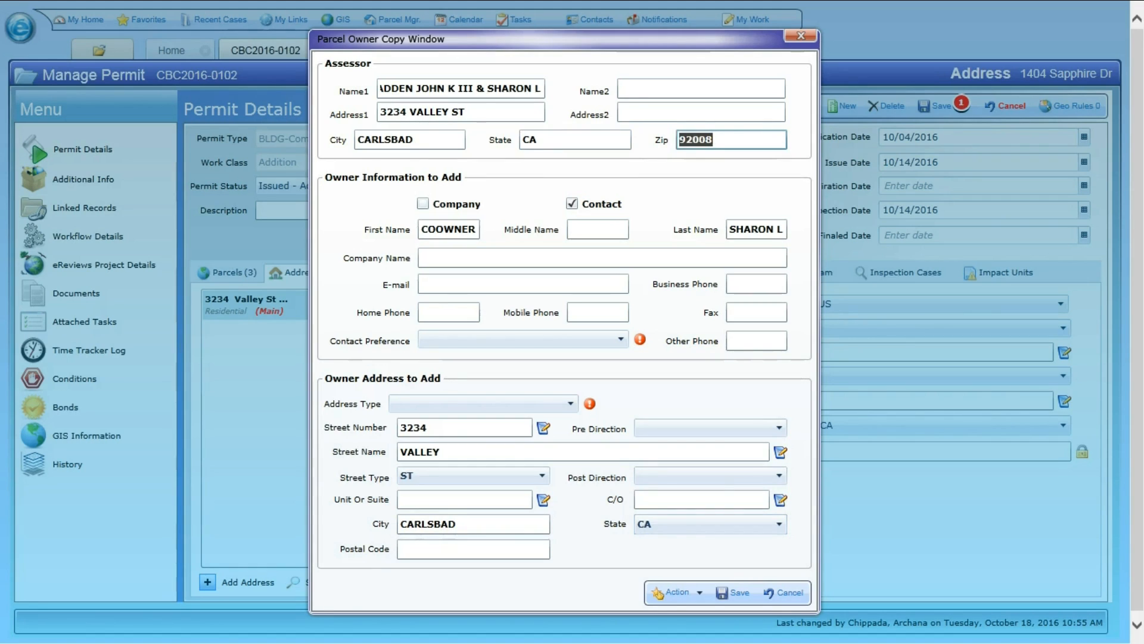
click(473, 549)
key(ctrl+v)
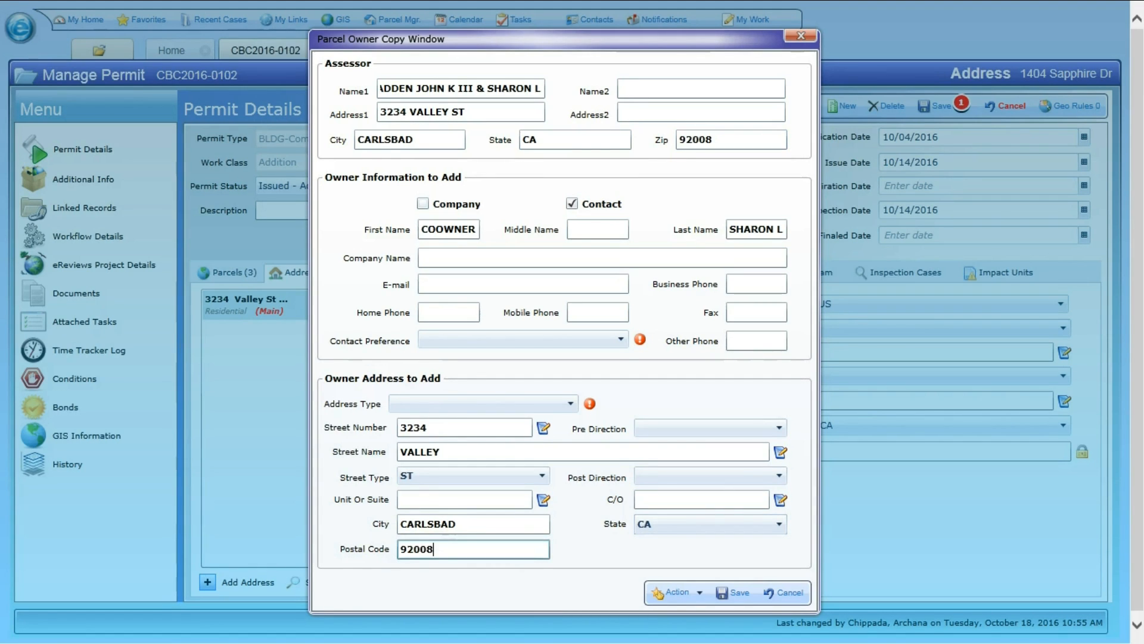
Set the owner's address type to Mailing and contact preference to Address, and save the owner record.
click(483, 404)
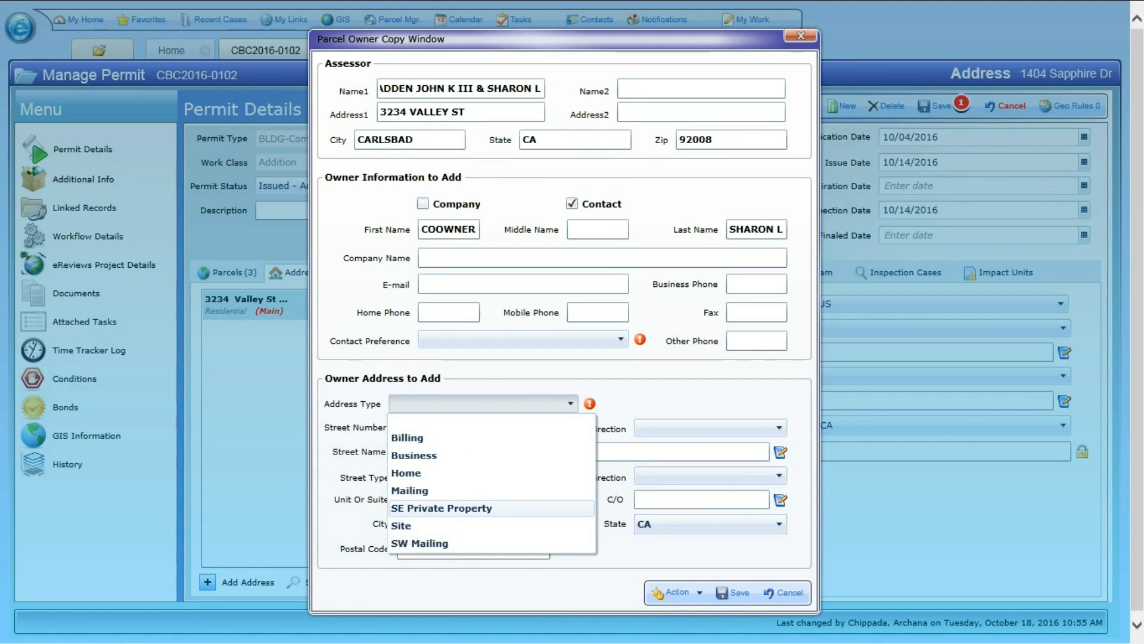
click(410, 490)
click(519, 339)
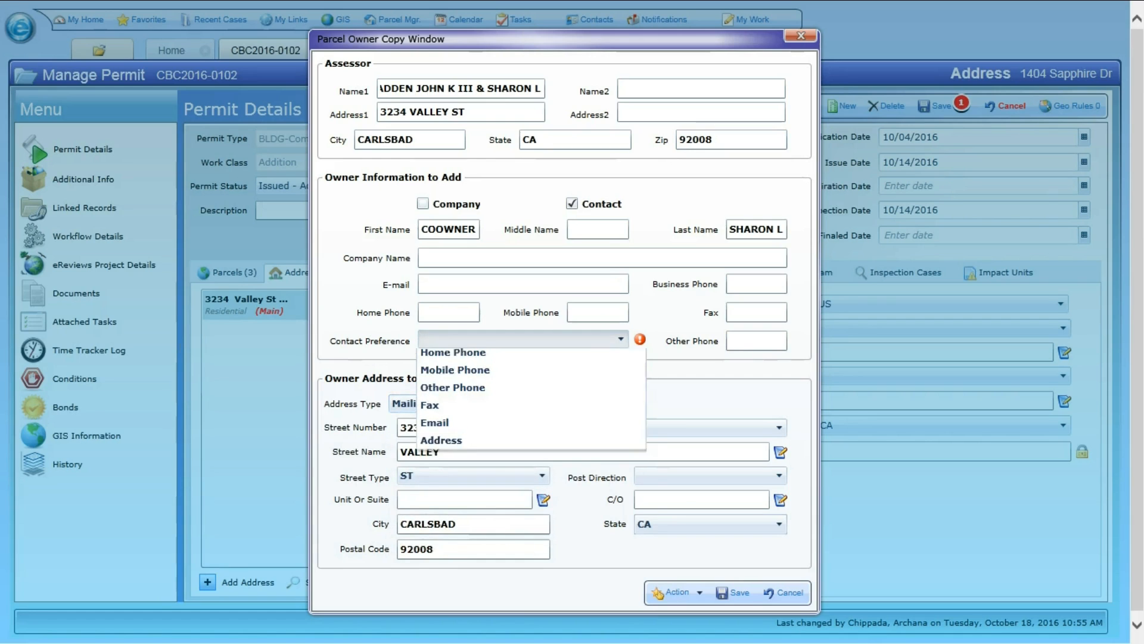
click(441, 463)
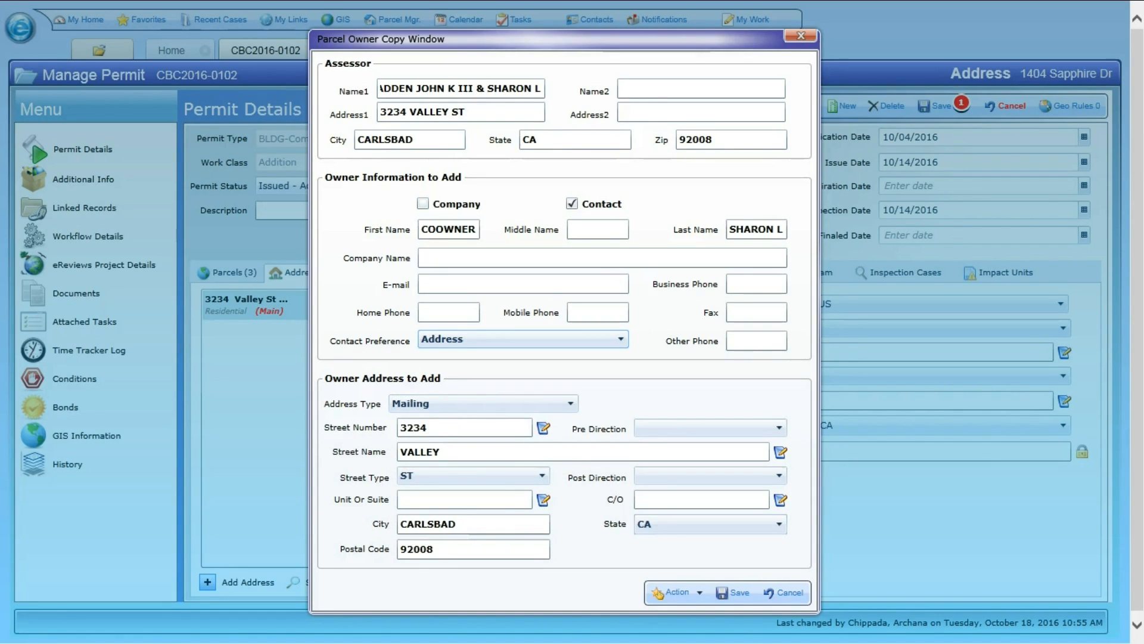
click(732, 592)
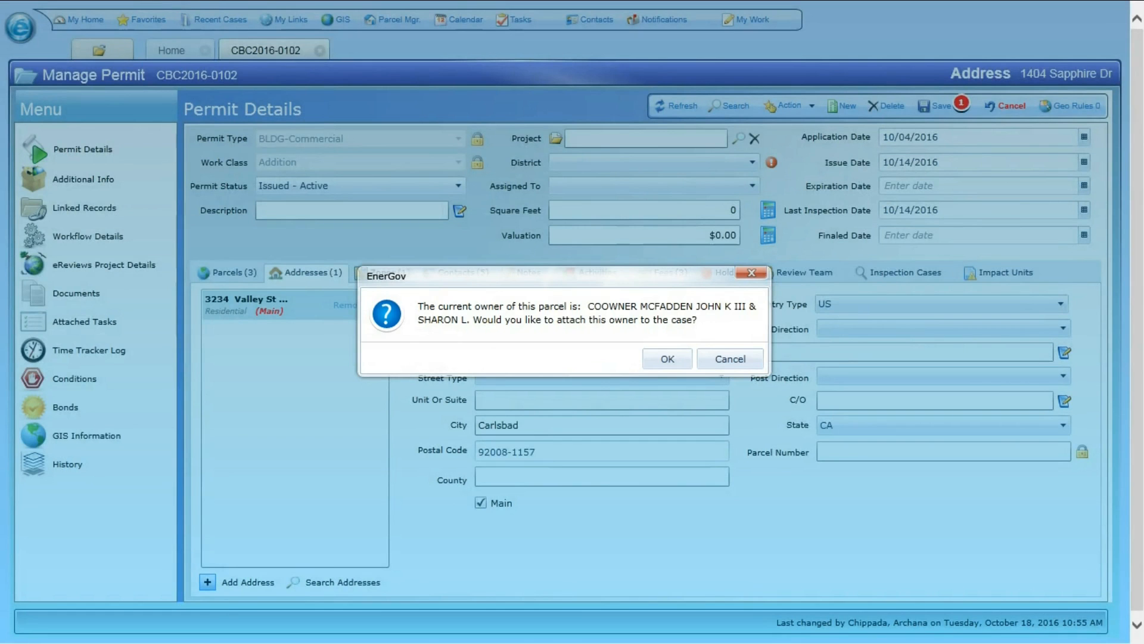
Attach the parcel owner to the case and set the COOWNER contact's type to Tenant Name.
click(668, 358)
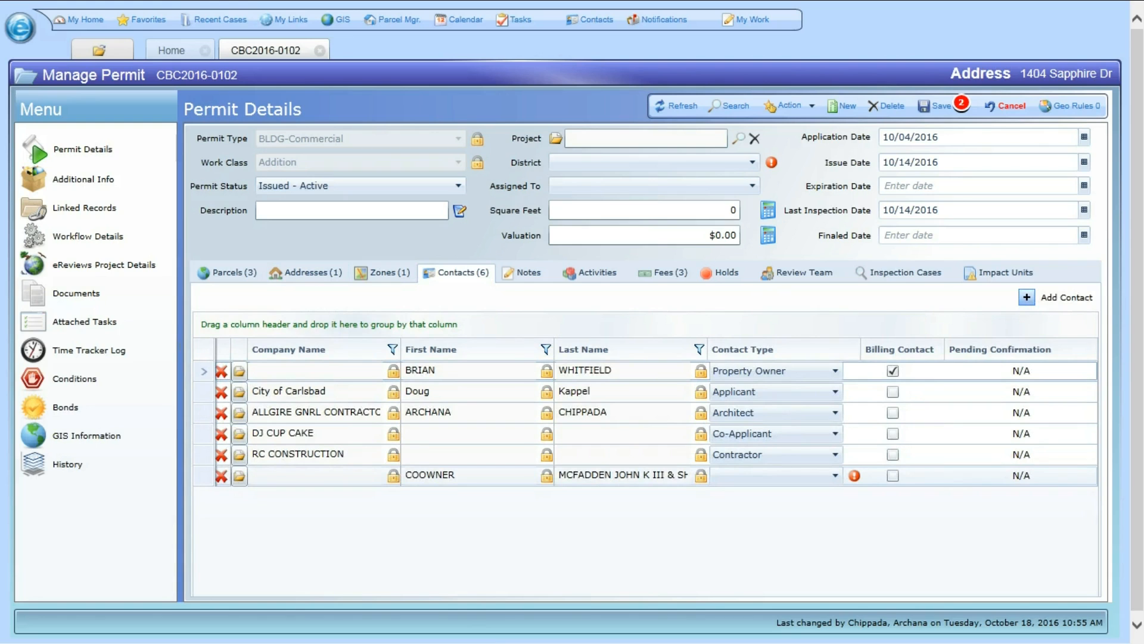
double_click(430, 475)
click(835, 475)
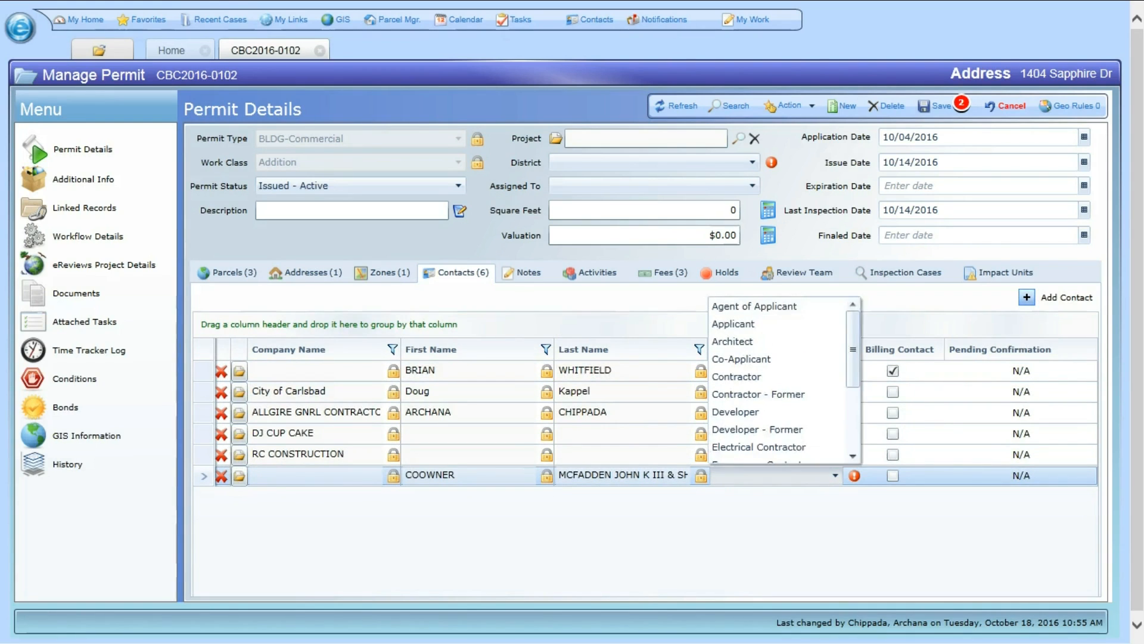
scroll(763, 429, down, 3)
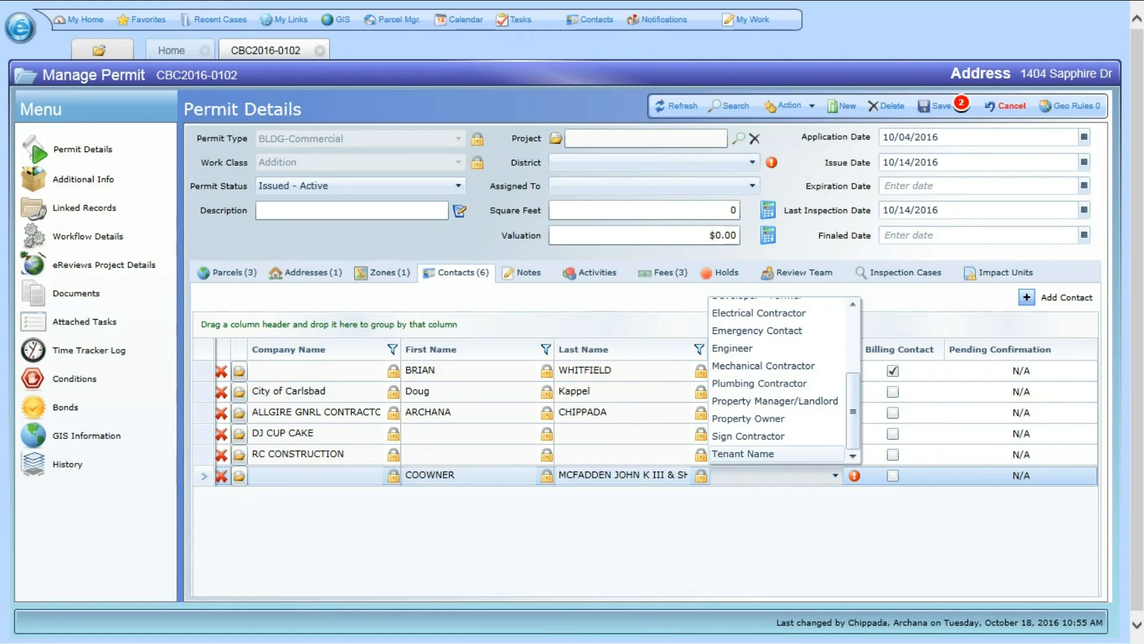
click(751, 453)
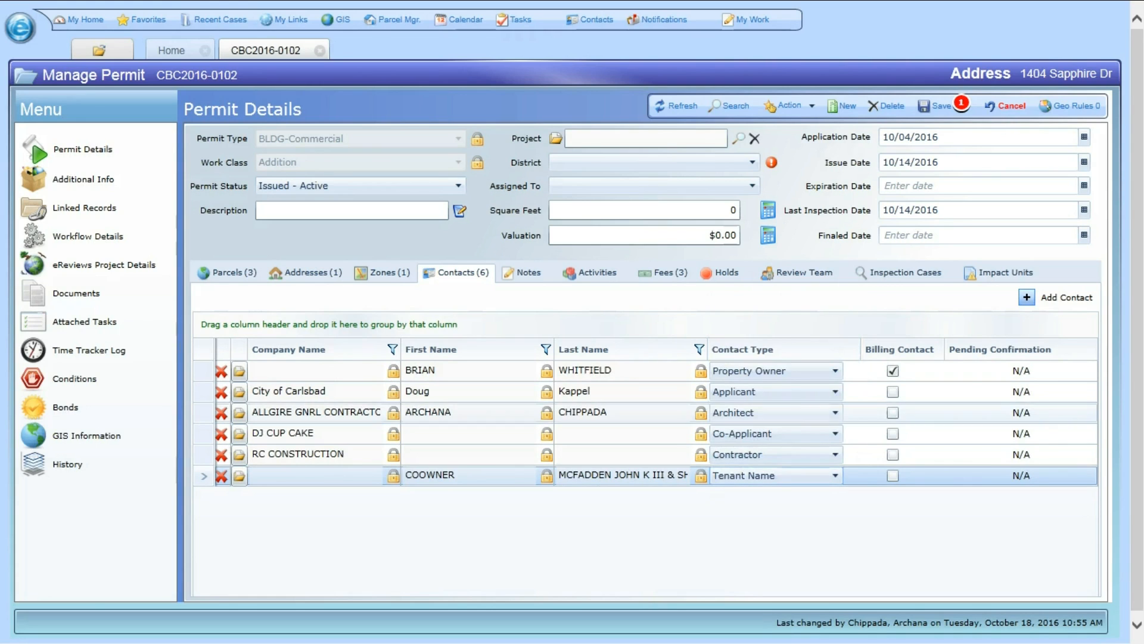